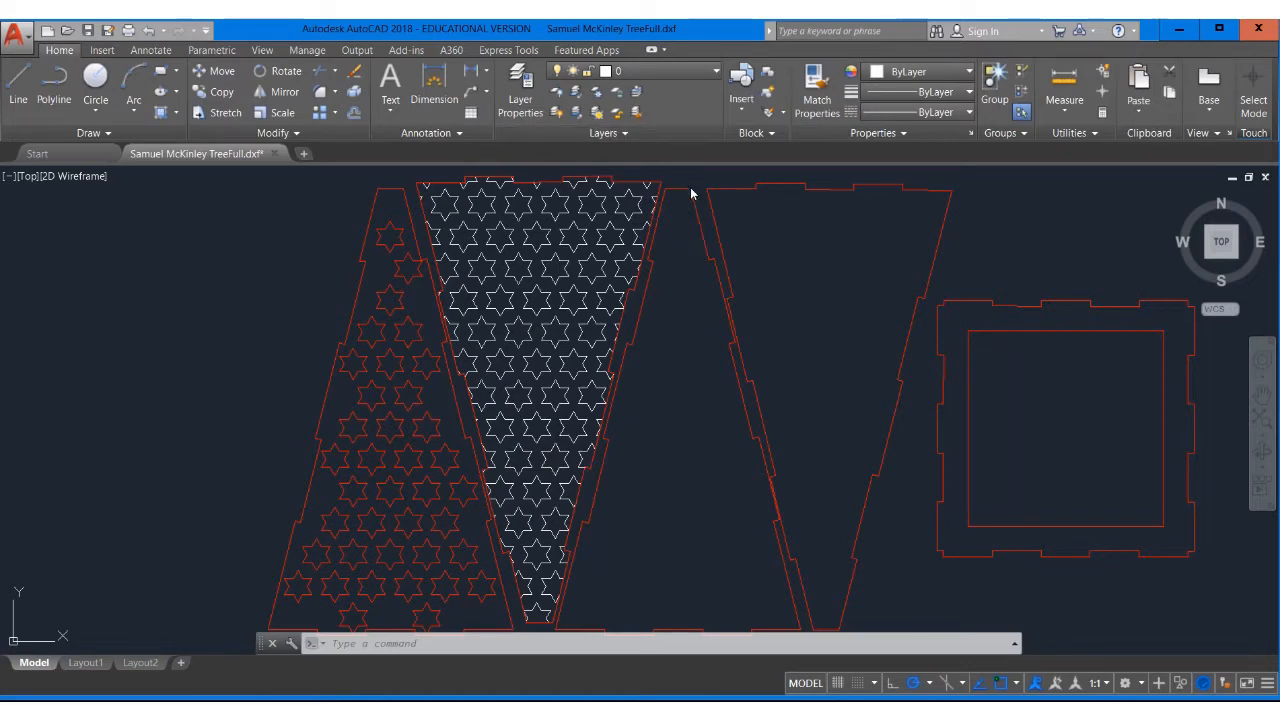
Create a new layer named Red Cut
scroll(668, 230, up, 2)
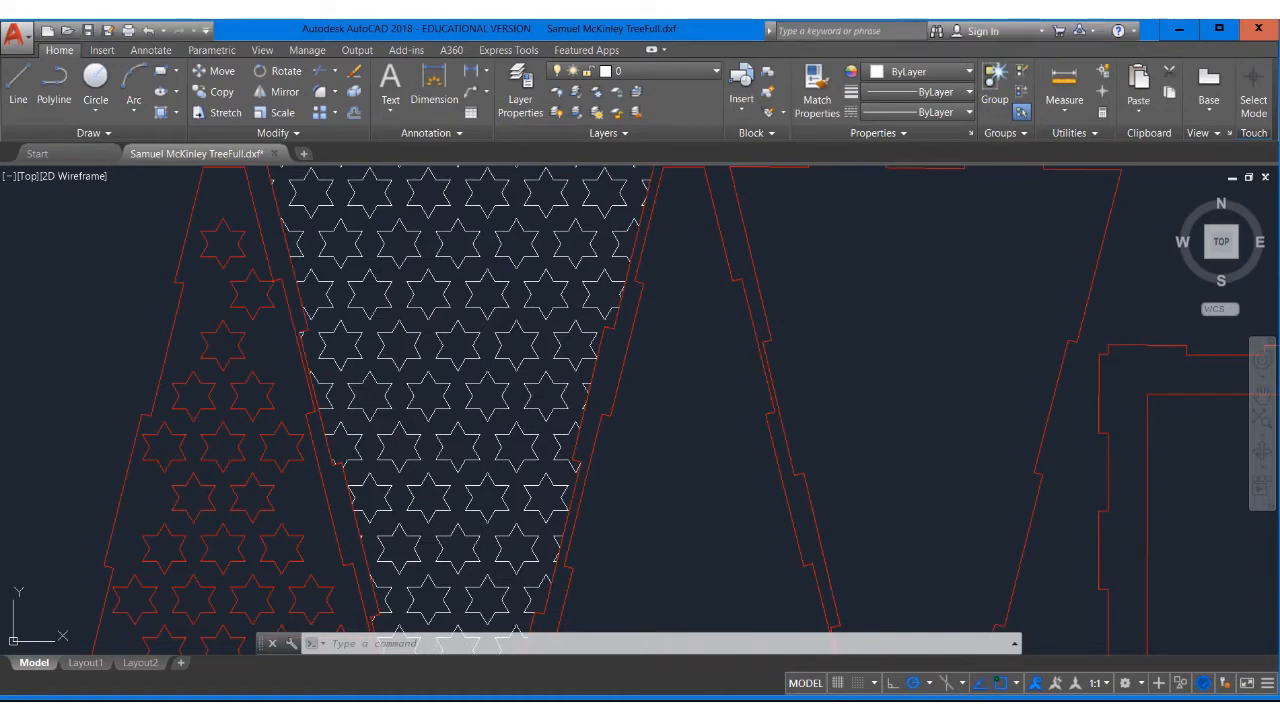
middle_drag(663, 251, 726, 367)
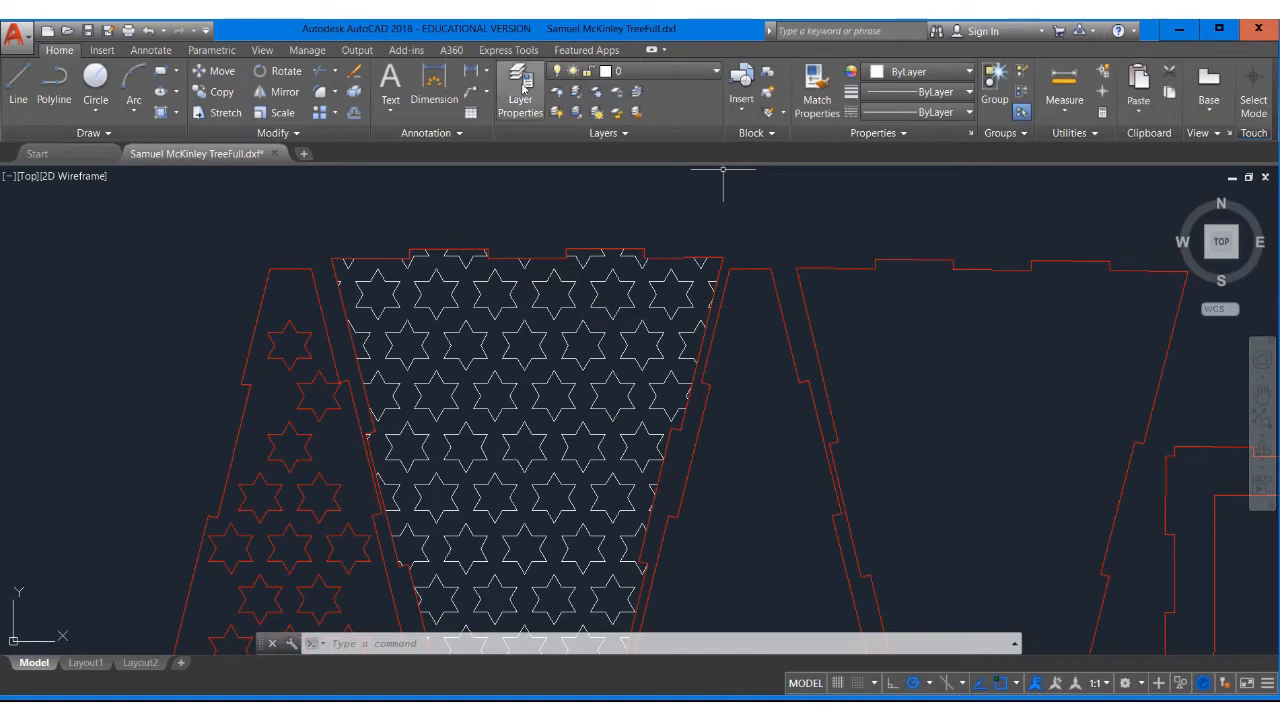
click(520, 92)
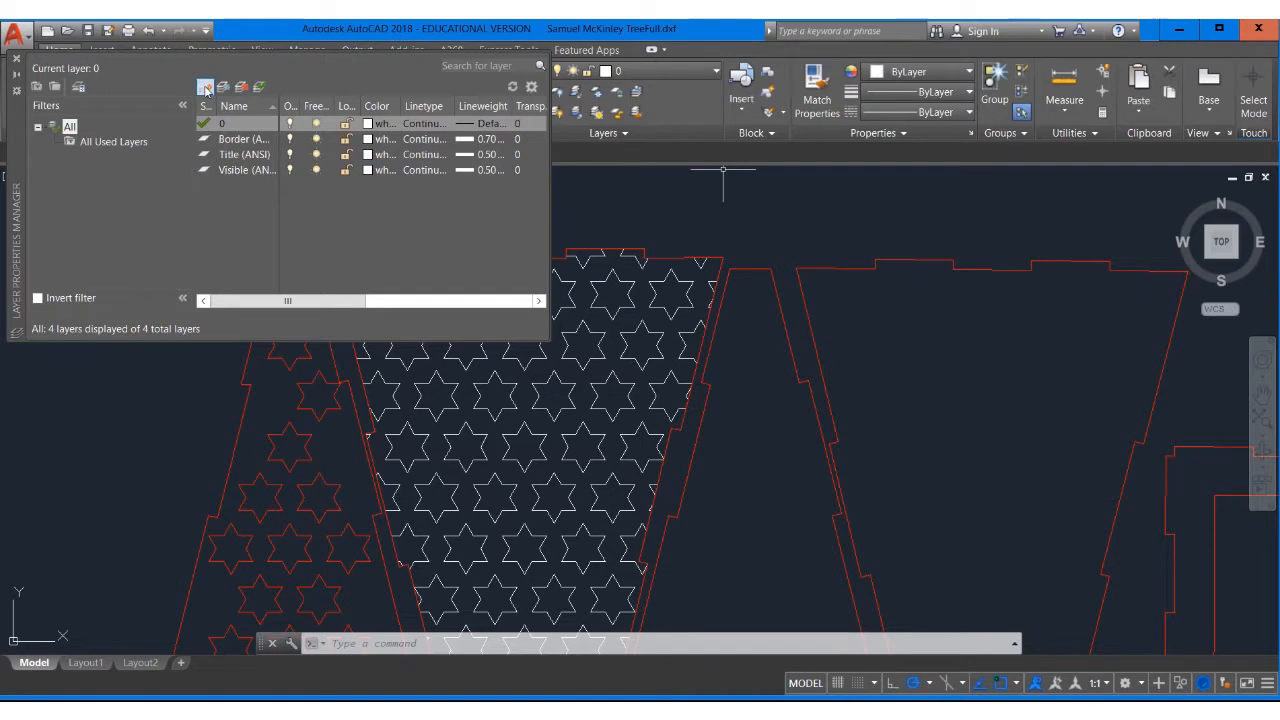
click(205, 87)
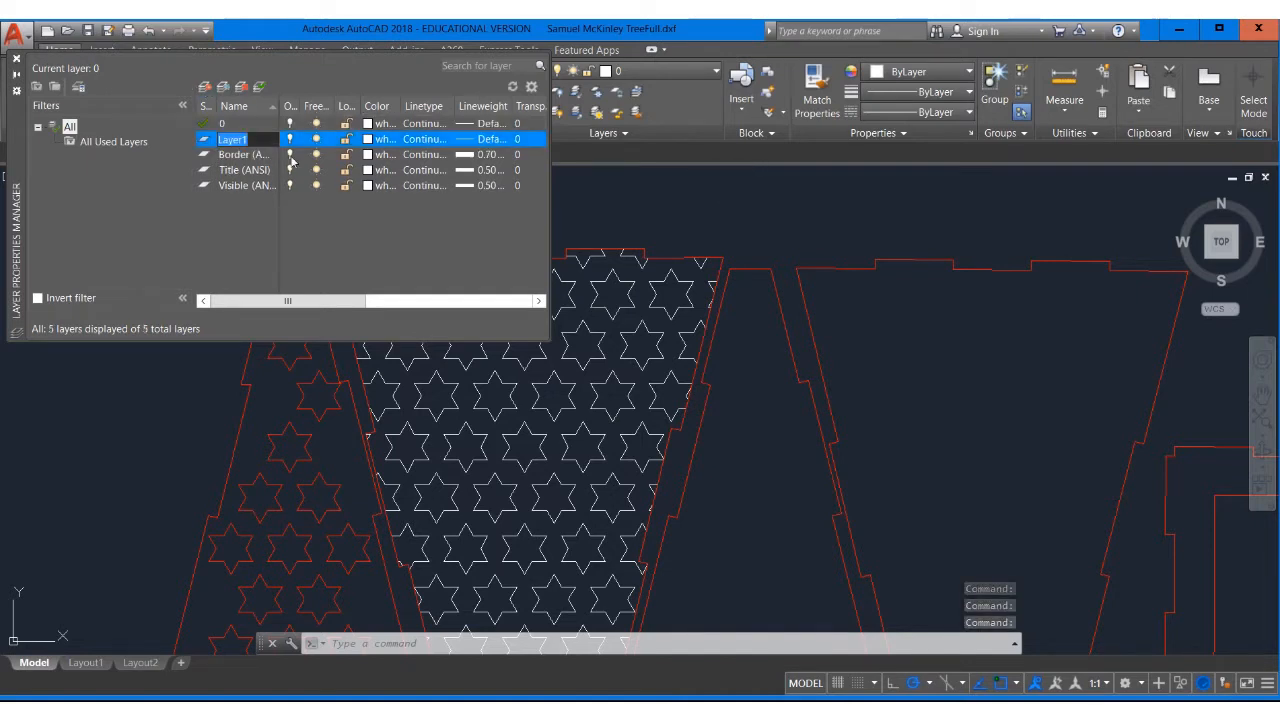
text(Red Cut)
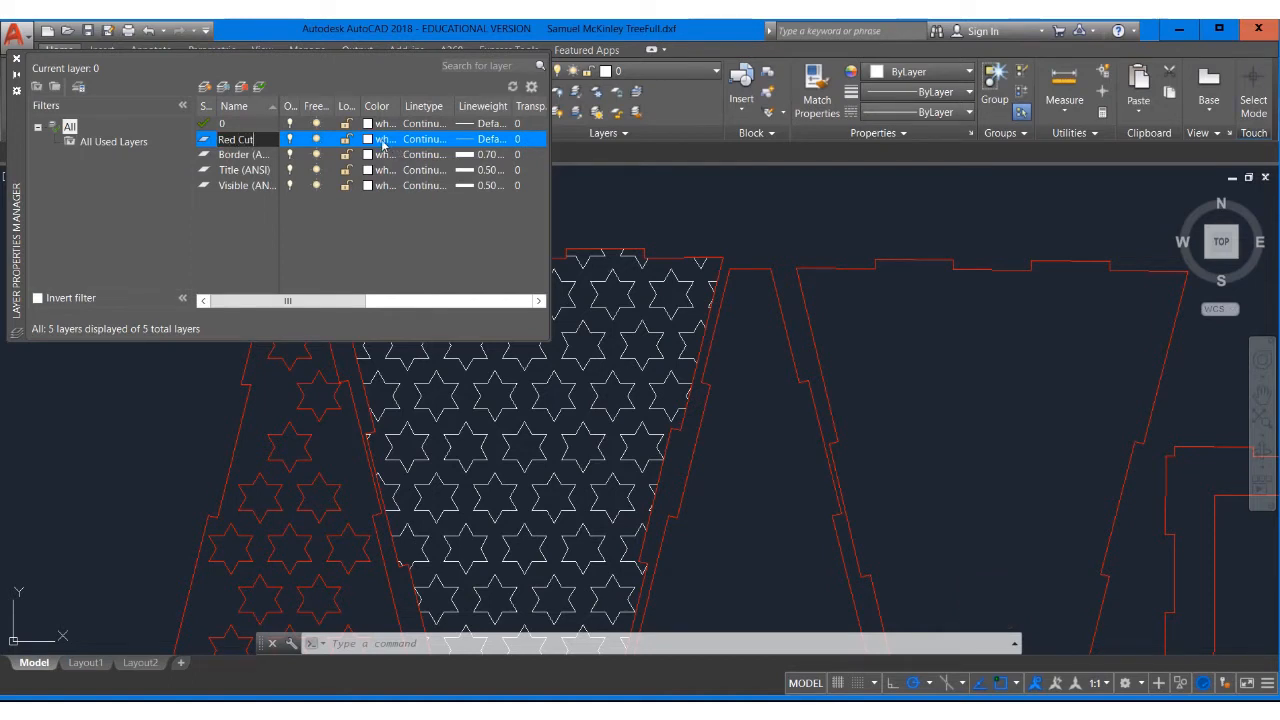
key(Return)
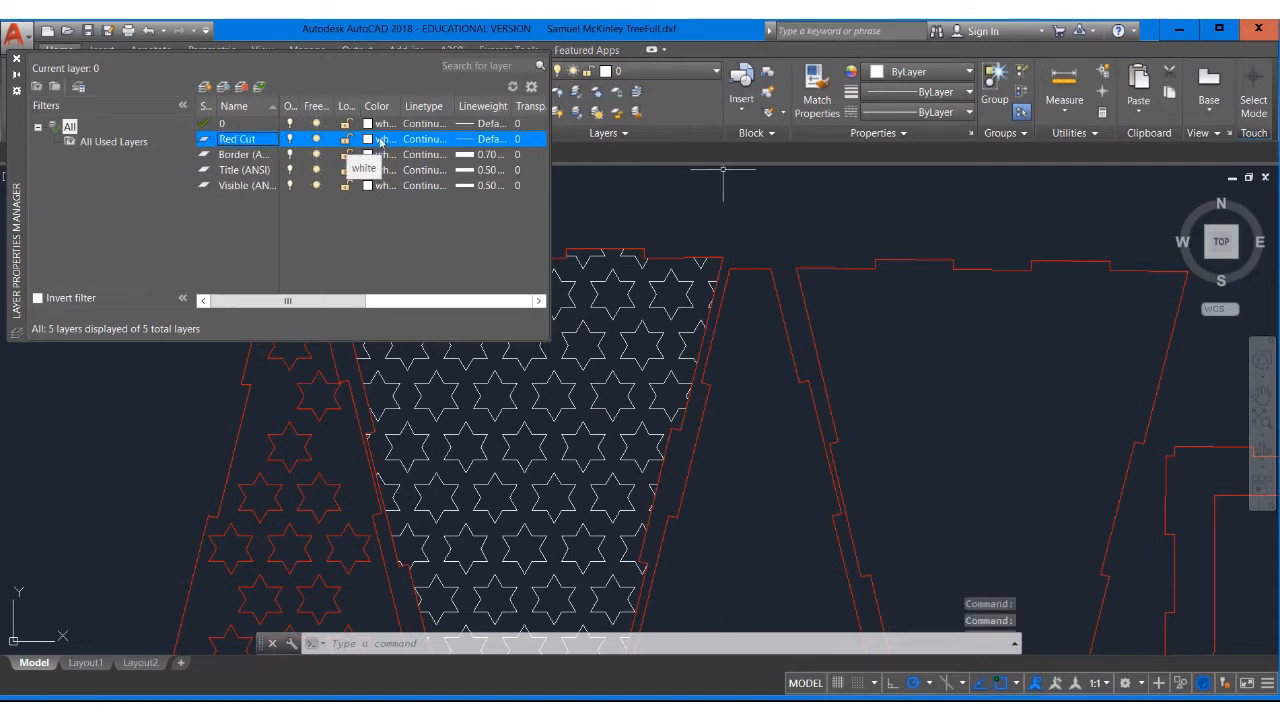
Set the Red Cut layer's color to red and its lineweight to 0.00 mm
click(380, 140)
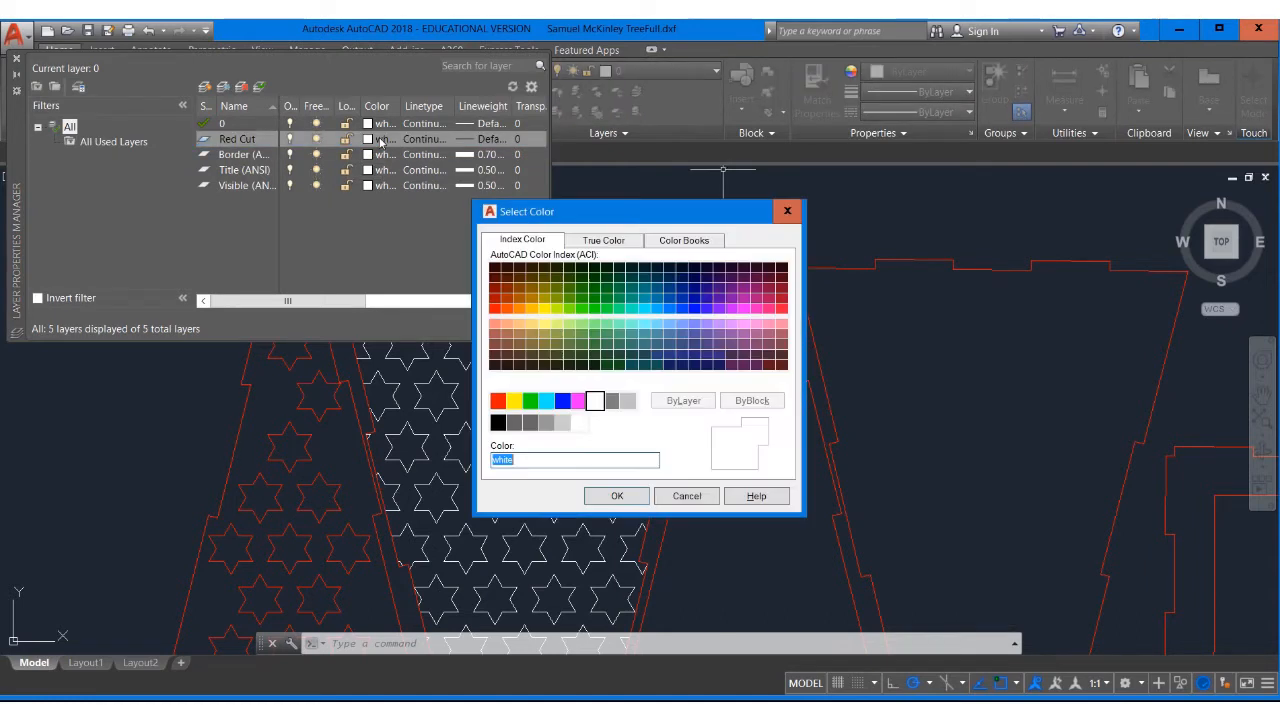
click(498, 401)
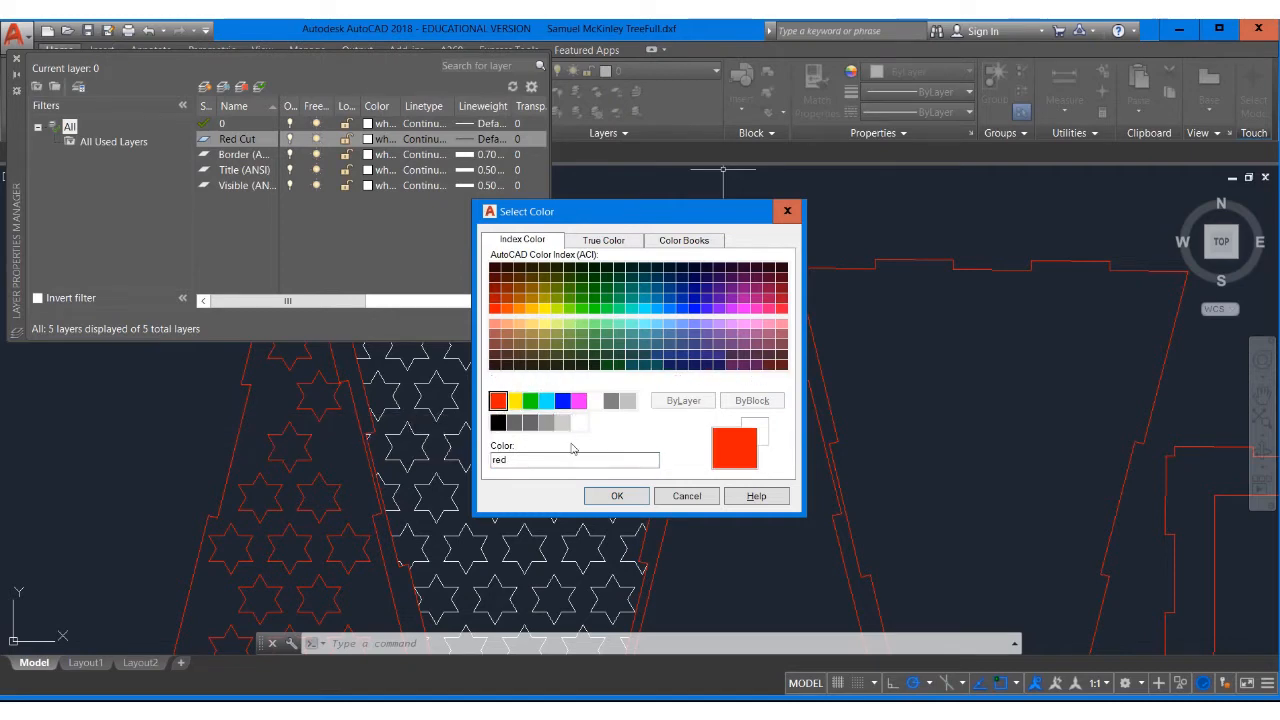
click(617, 496)
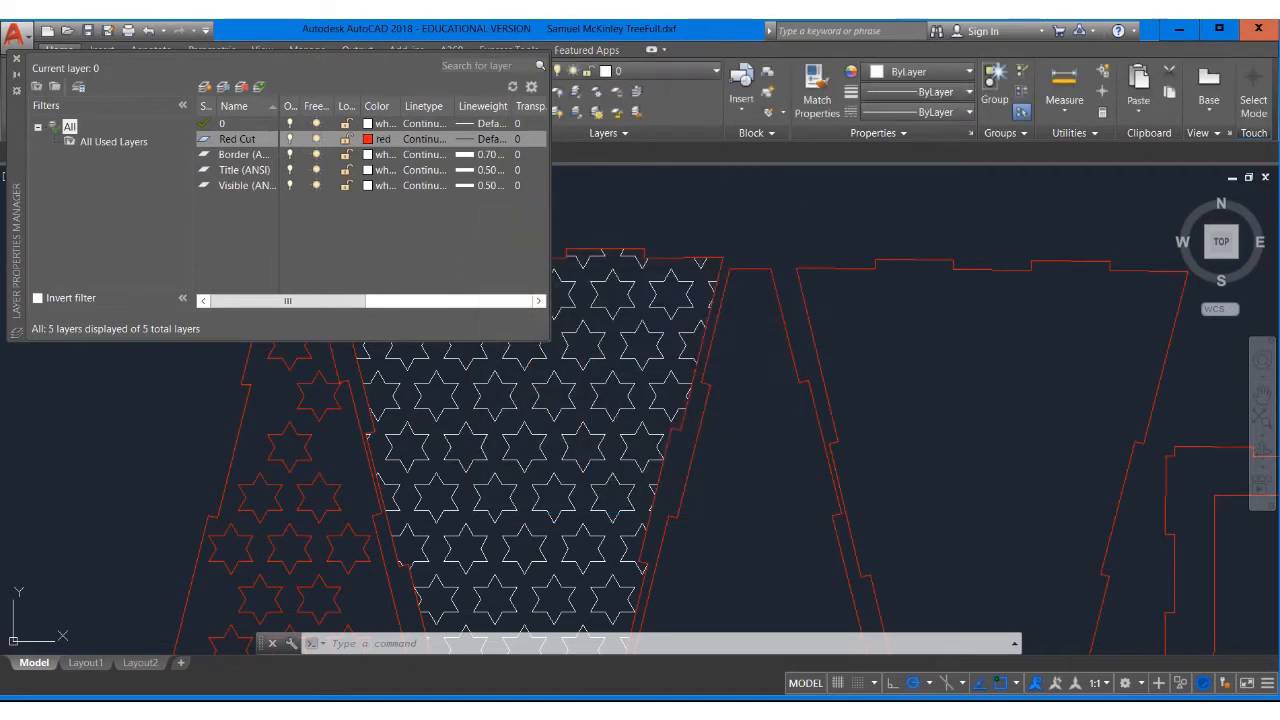
click(488, 141)
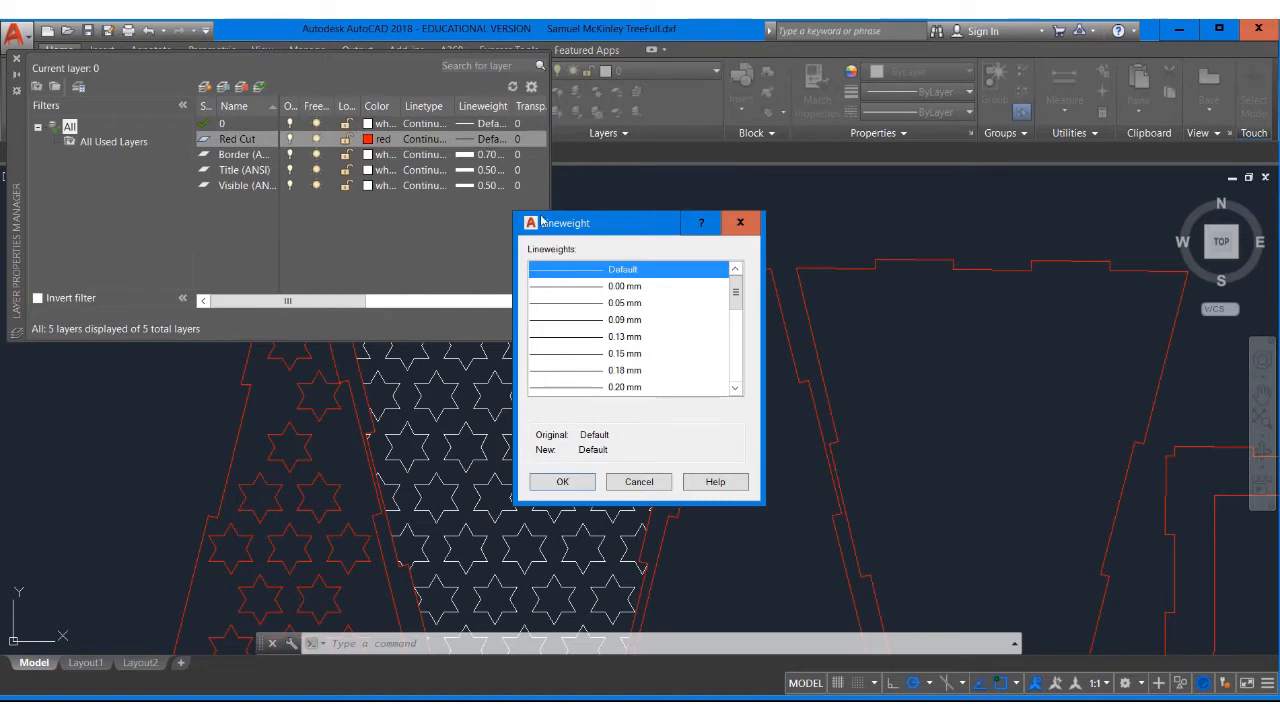
click(596, 287)
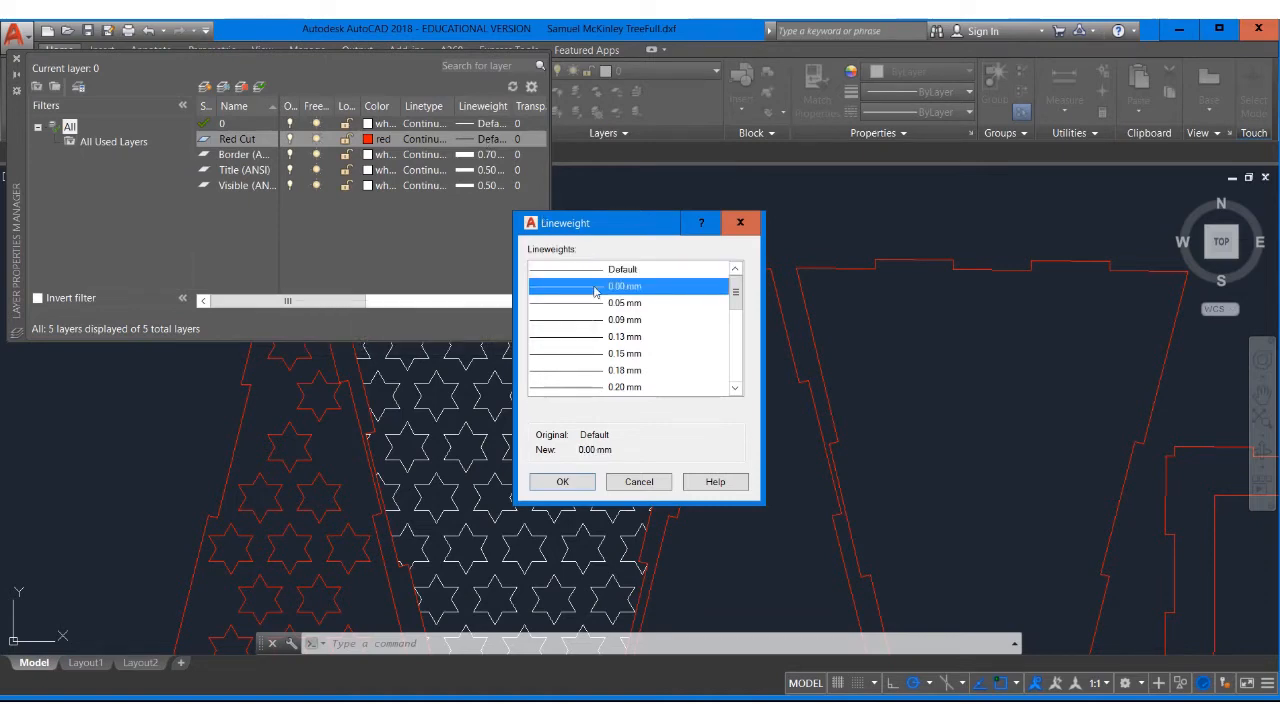
click(562, 482)
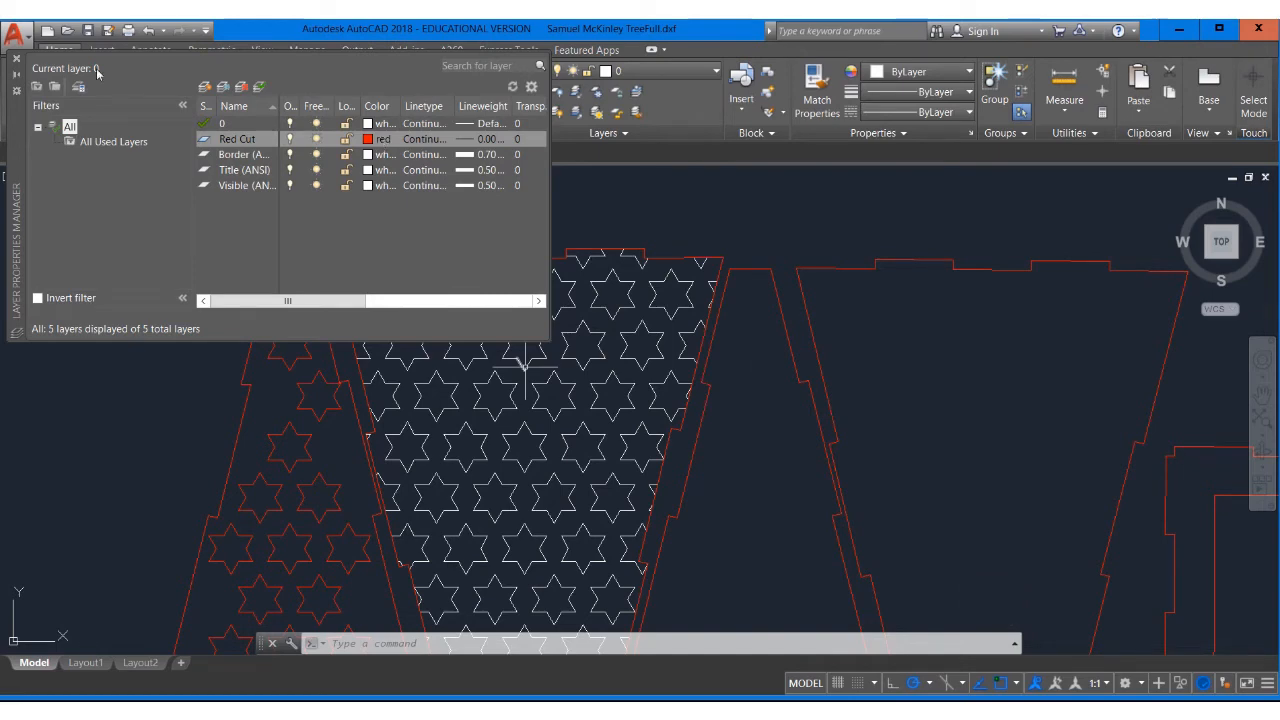
click(16, 59)
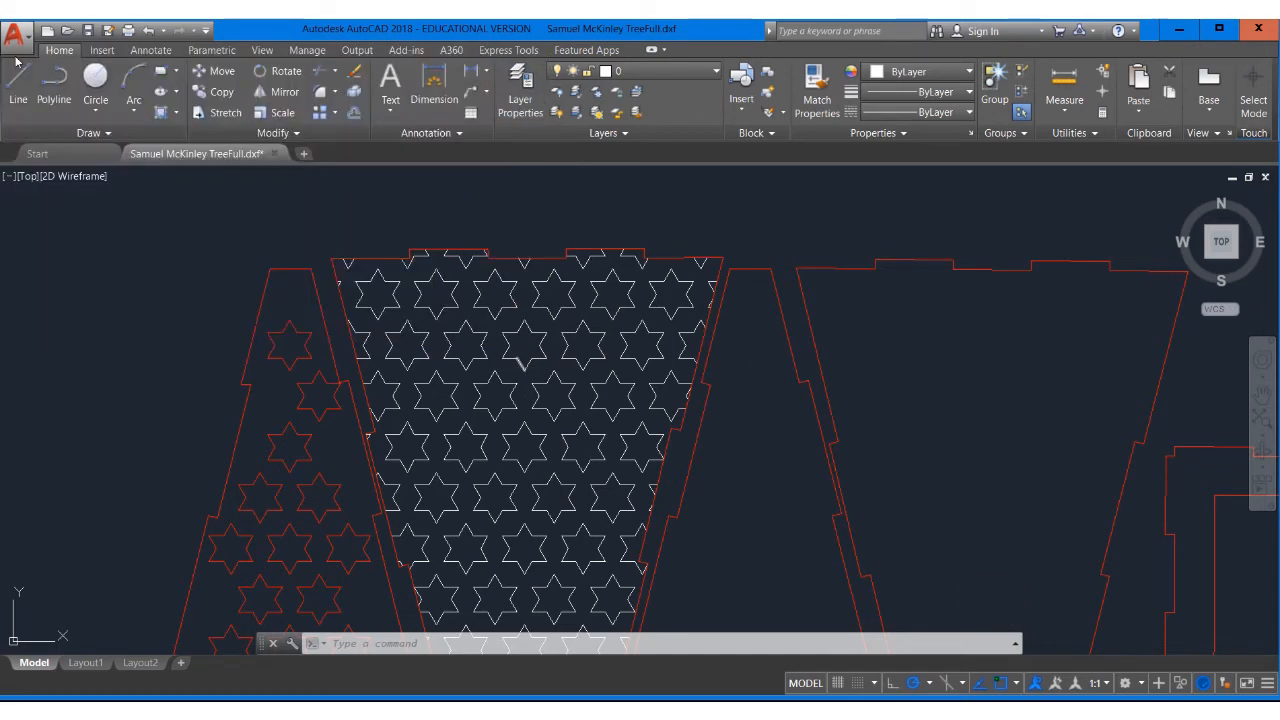
Move the rightmost tree panel and the square frame outlines onto the Red Cut layer
scroll(935, 300, up, 1)
scroll(935, 295, down, 5)
middle_drag(935, 295, 672, 295)
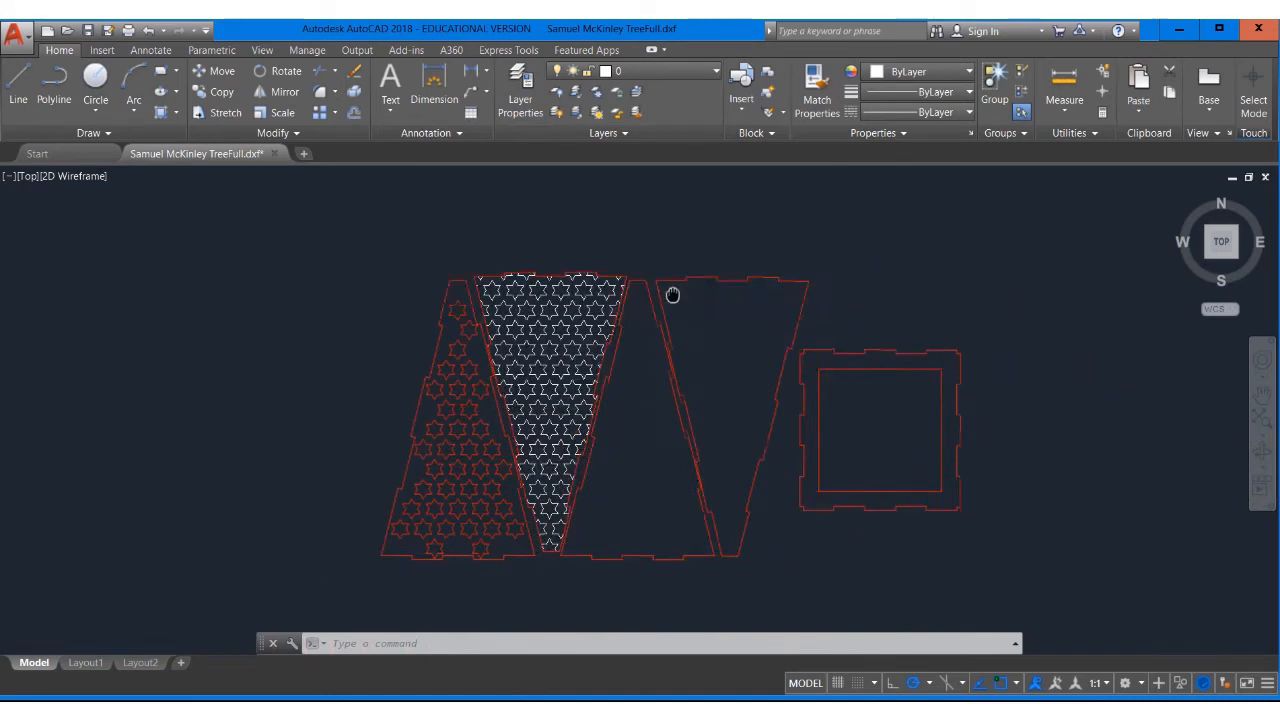
click(882, 557)
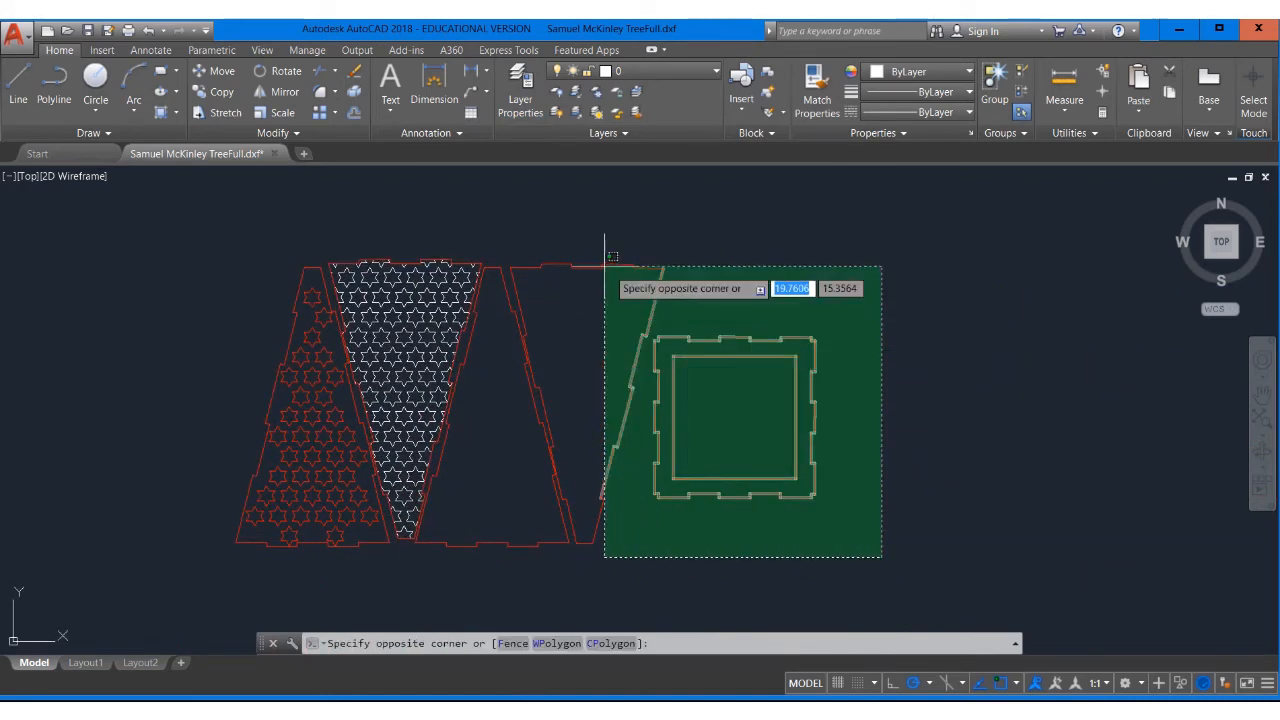
click(493, 223)
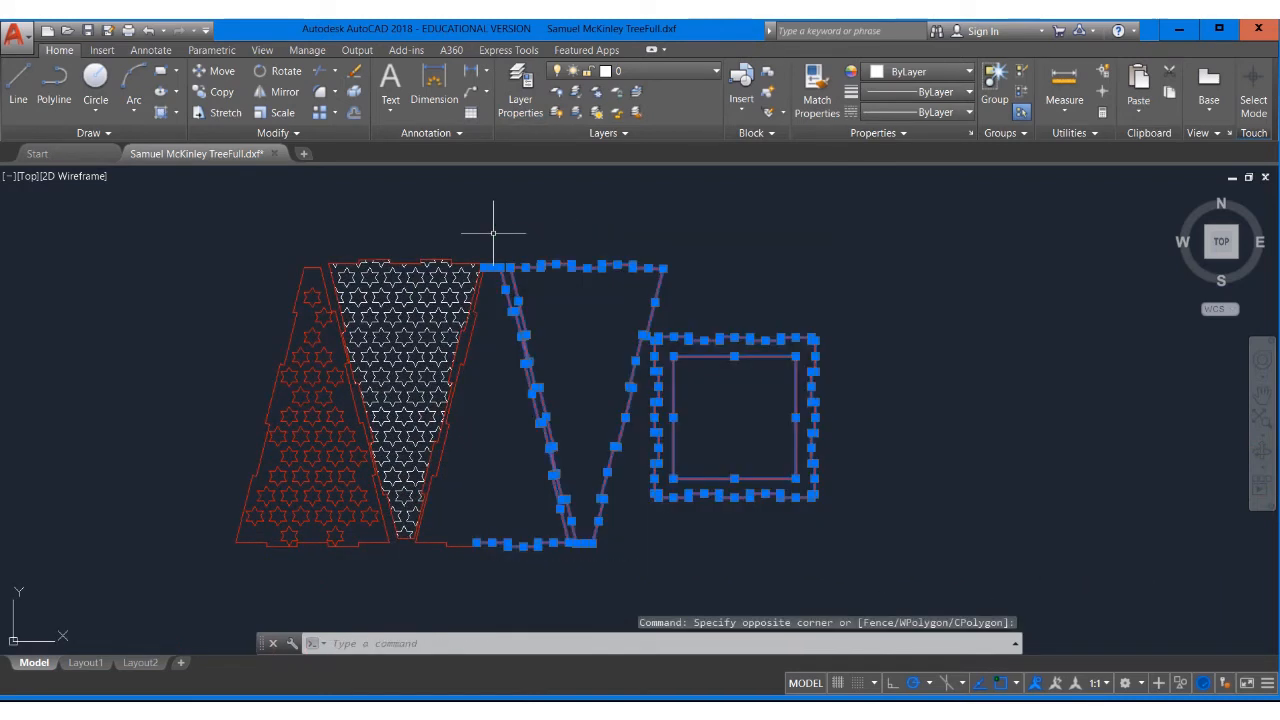
click(636, 71)
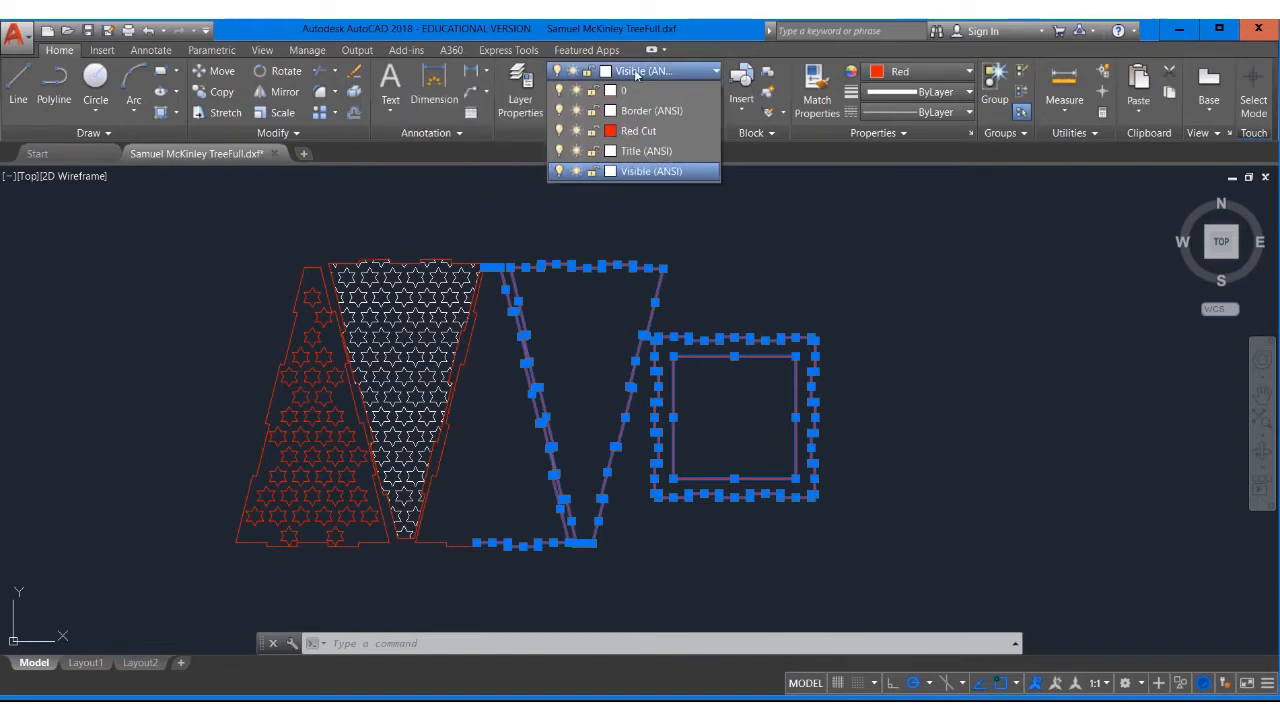
click(640, 131)
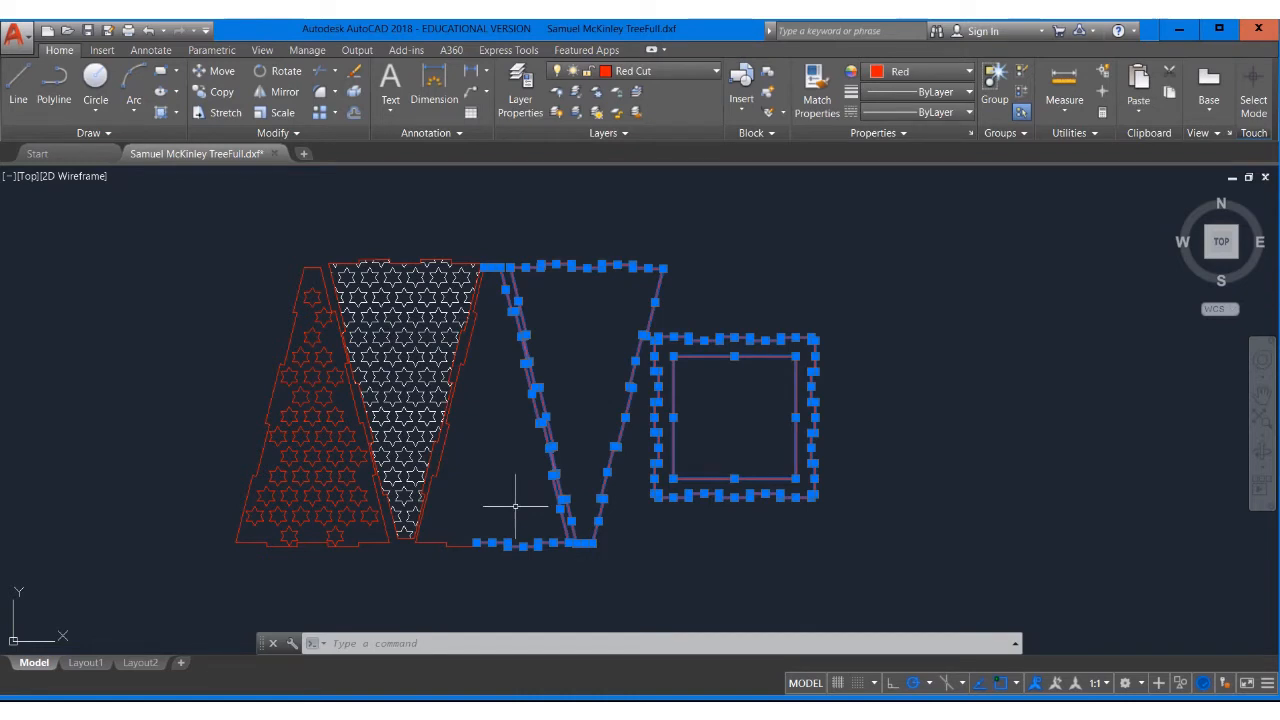
key(Escape)
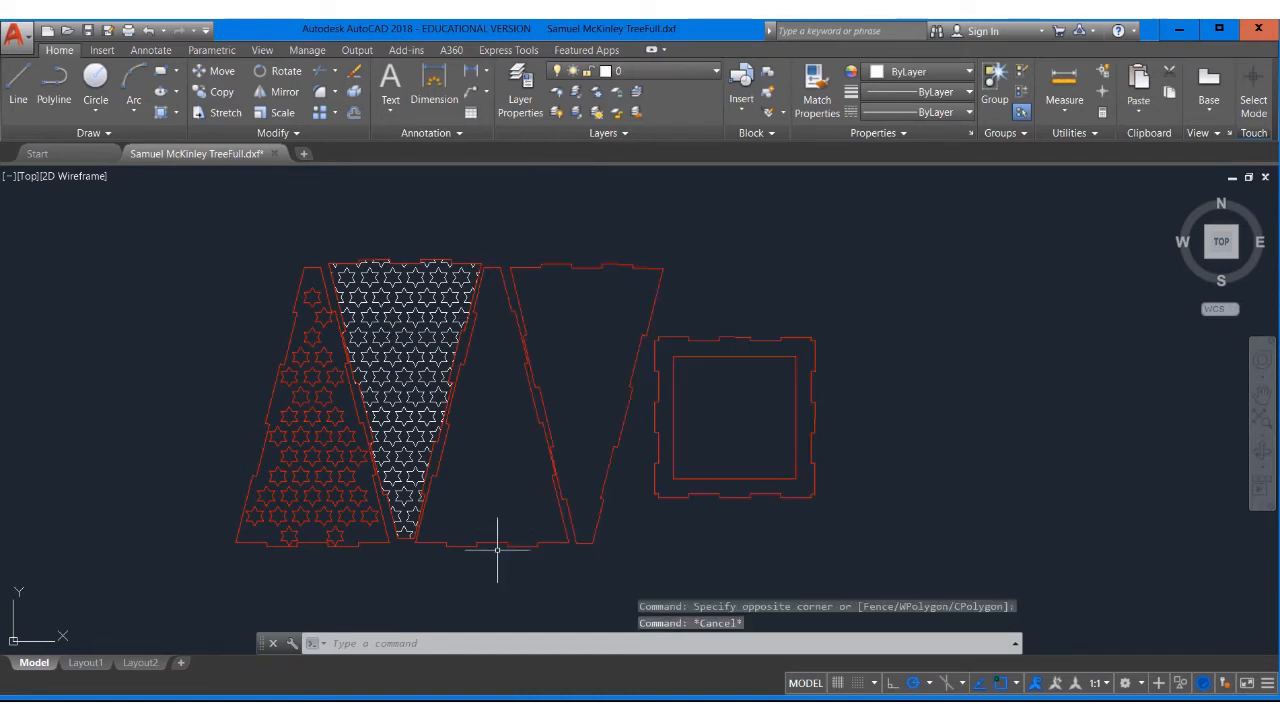
Move the bottom and lower-edge outline segments beside the star panel onto the Red Cut layer
click(500, 566)
scroll(449, 517, up, 5)
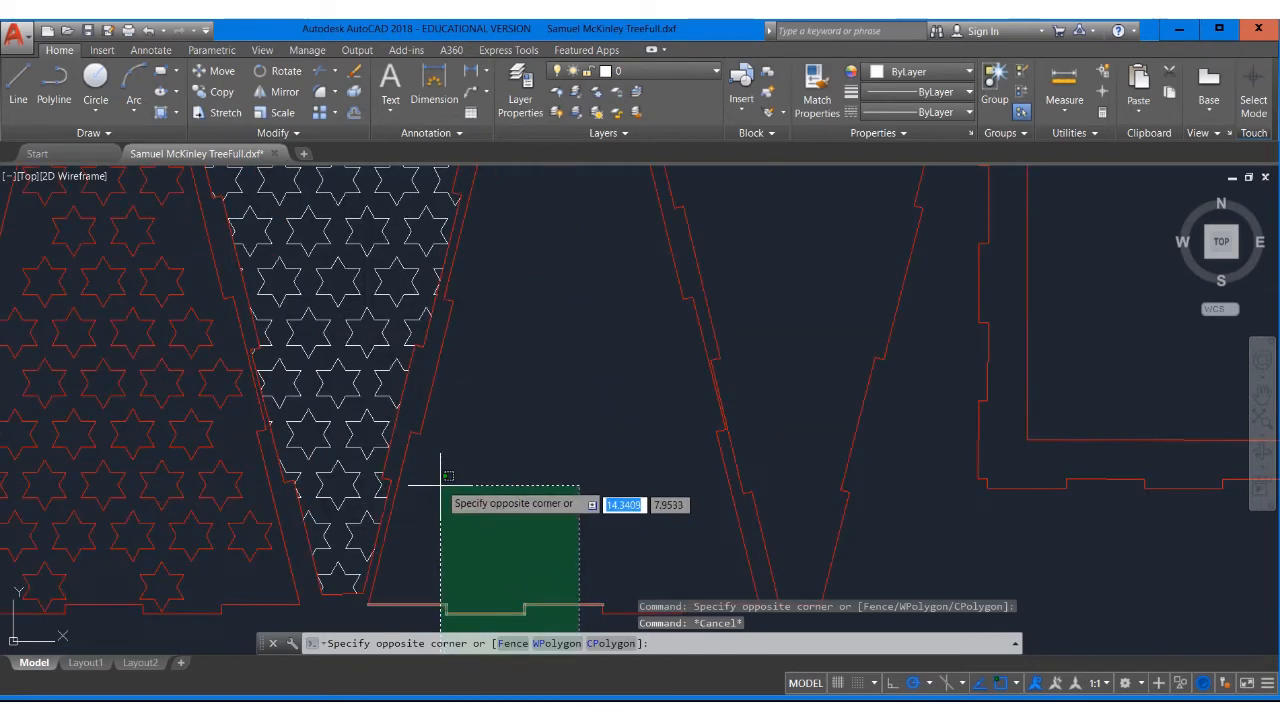
click(403, 384)
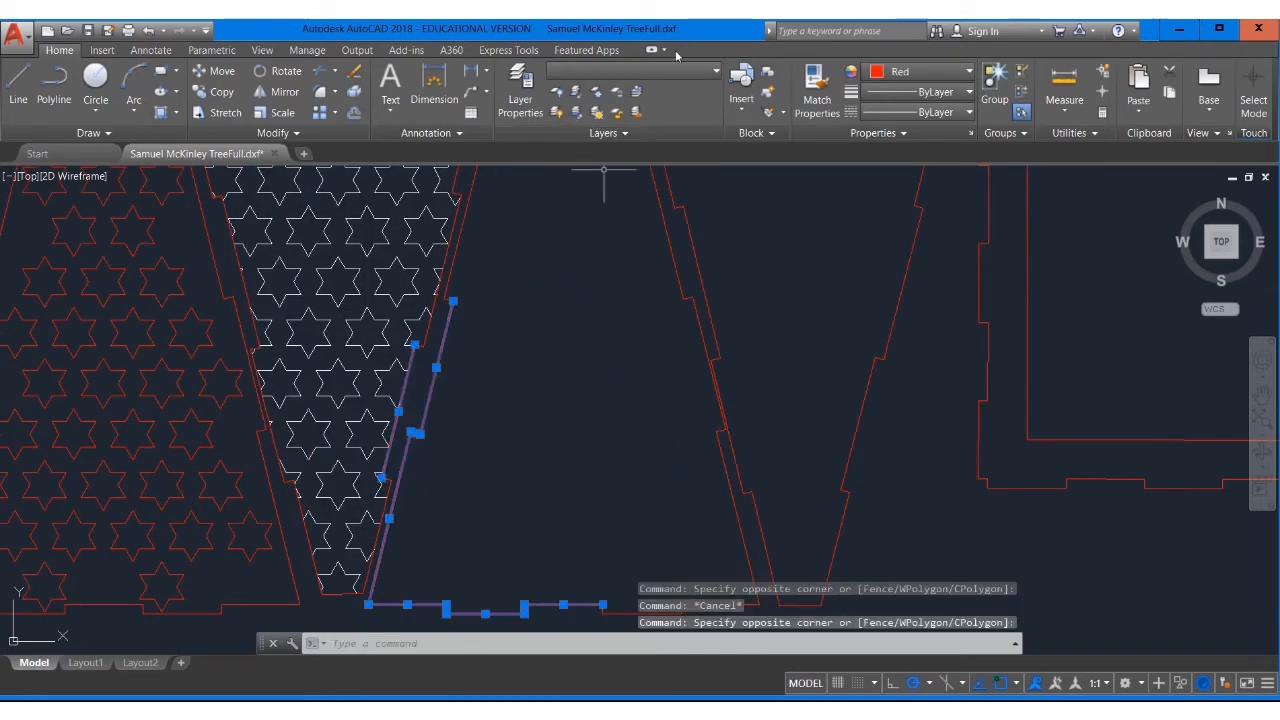
click(633, 71)
click(650, 130)
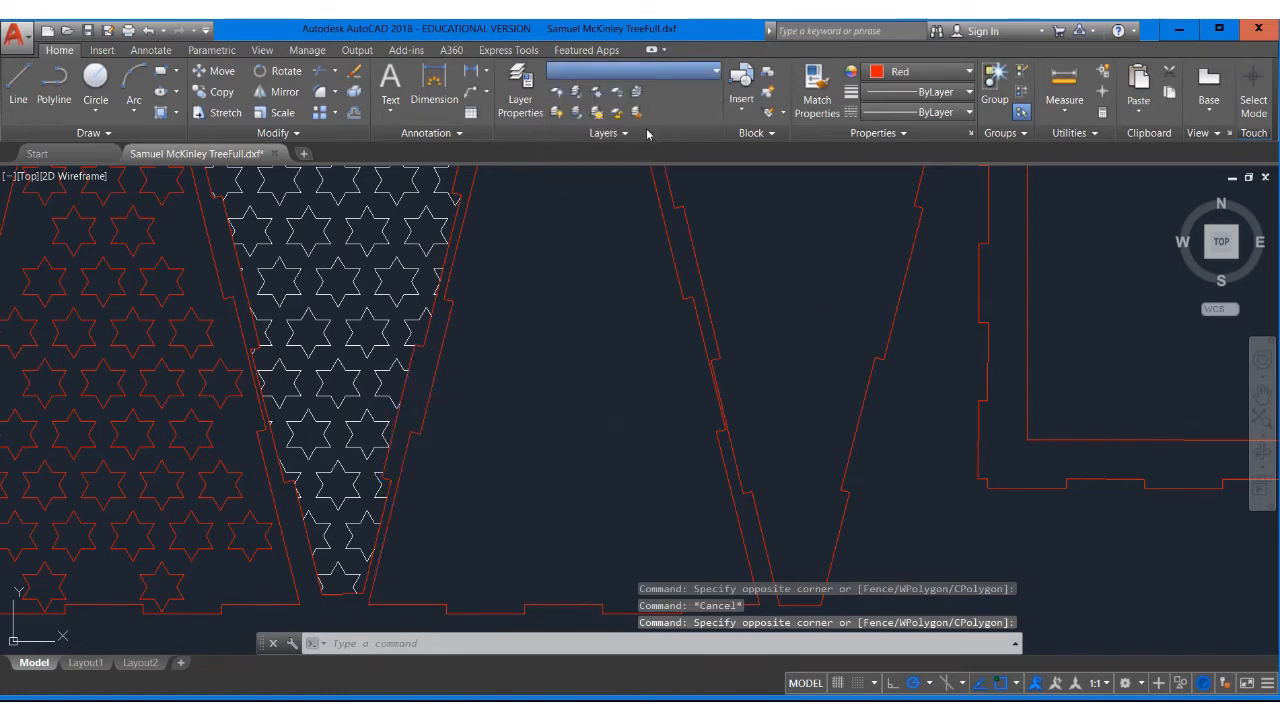
key(Escape)
Select the remaining short outline segments along the star panel's right edge
middle_drag(544, 237, 631, 343)
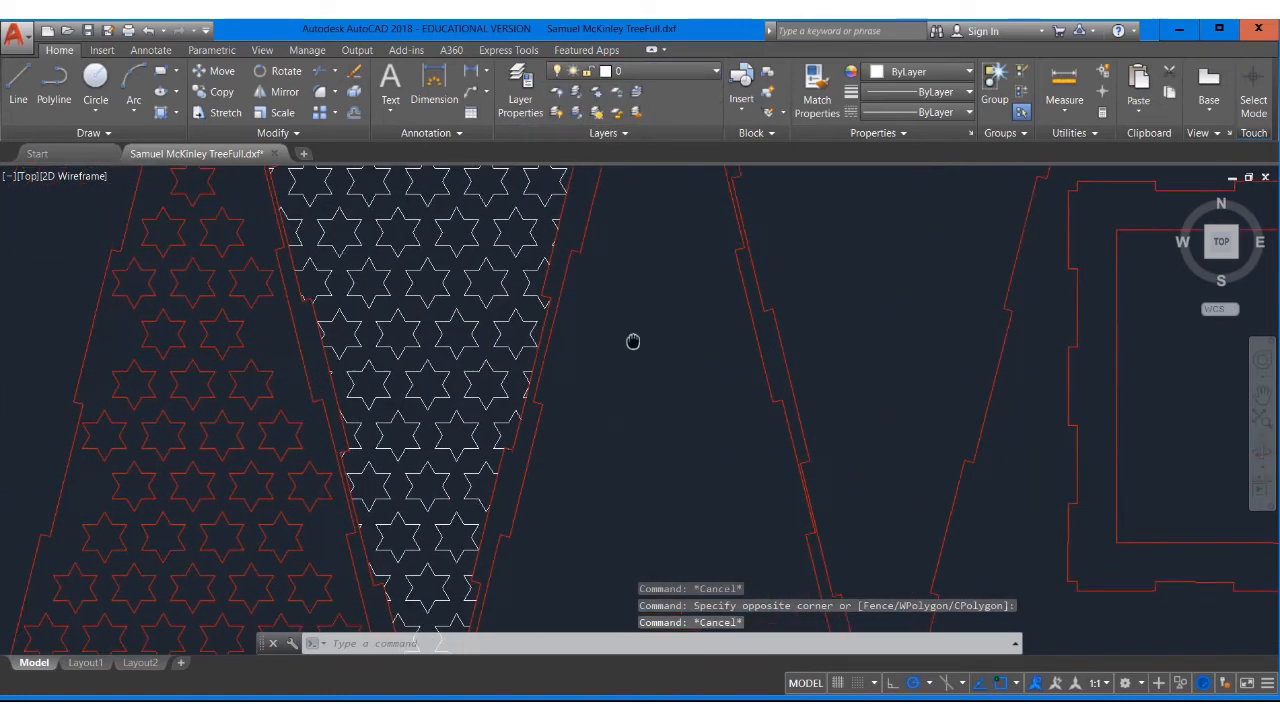
click(656, 325)
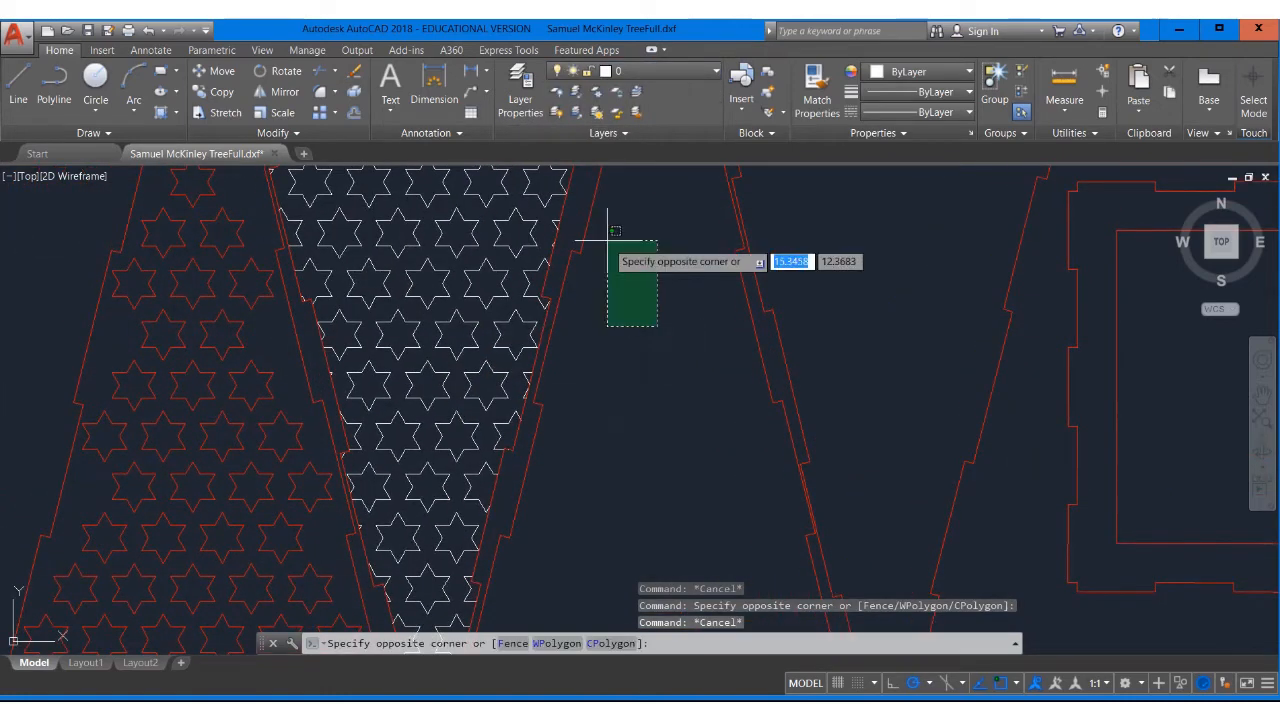
click(576, 191)
scroll(558, 280, up, 3)
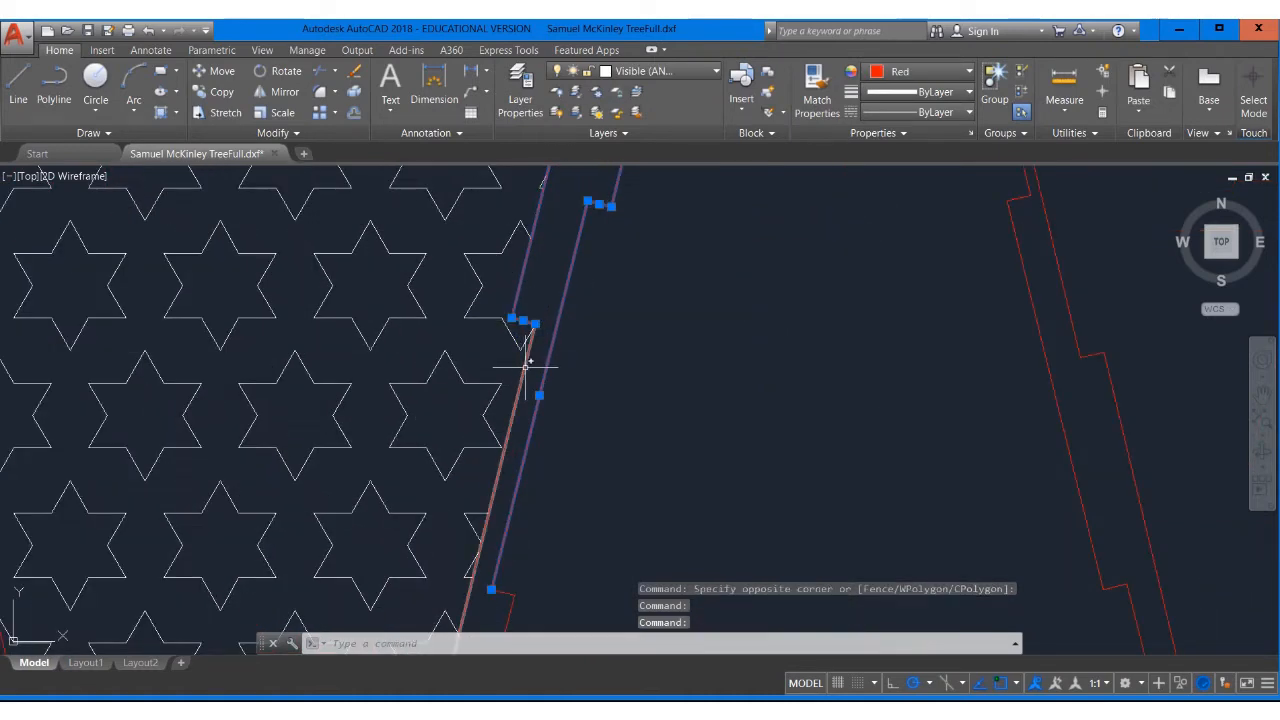
middle_drag(536, 474, 620, 363)
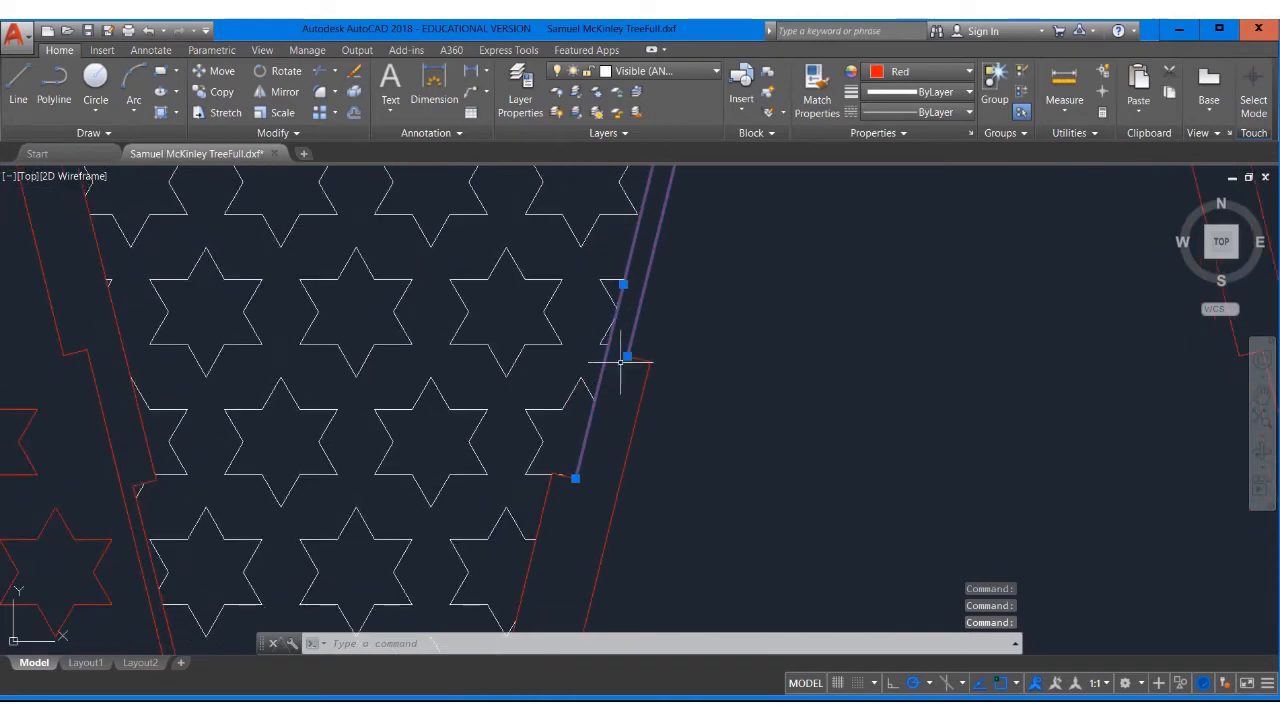
click(665, 408)
click(624, 358)
middle_drag(622, 214, 723, 238)
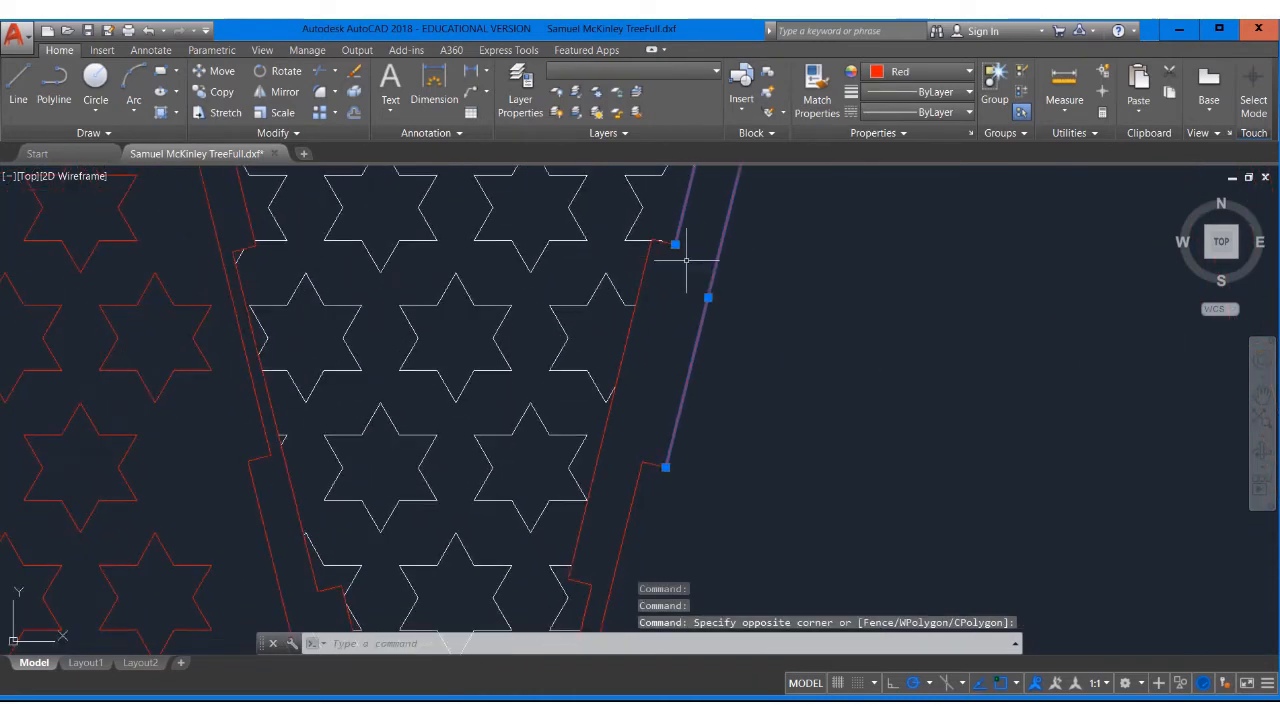
click(674, 262)
click(650, 242)
scroll(650, 244, up, 2)
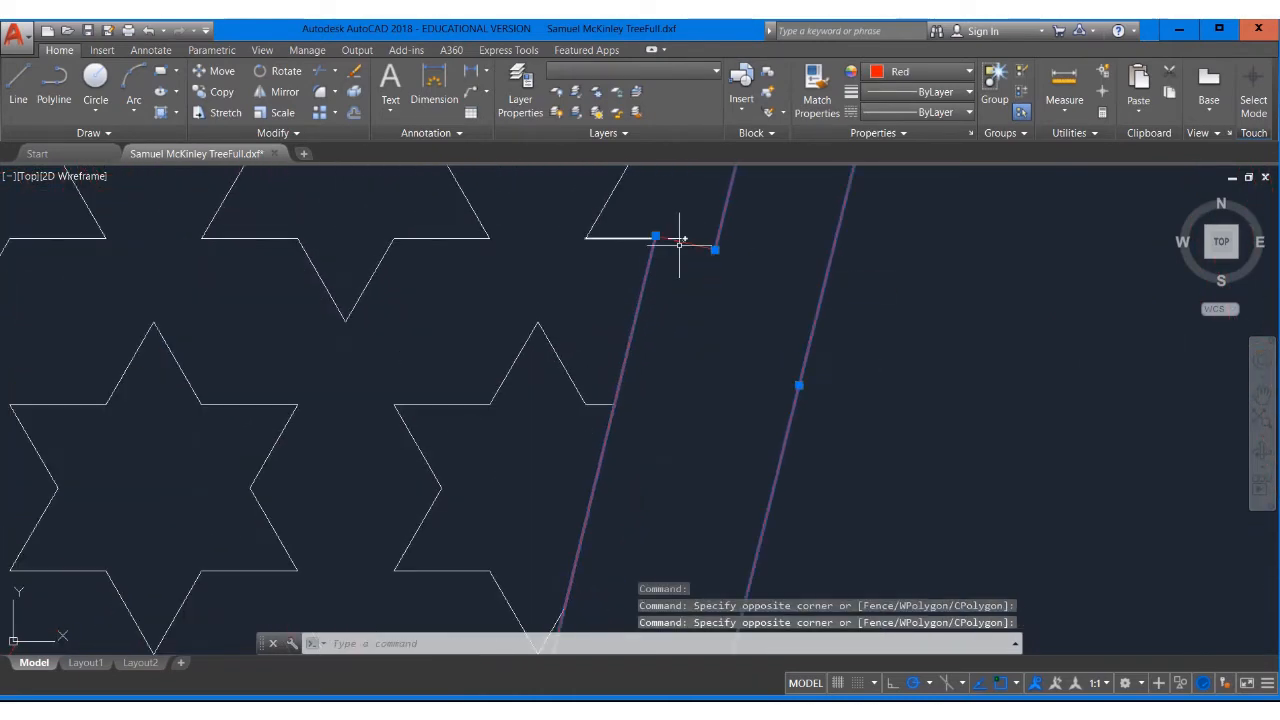
click(696, 245)
scroll(701, 357, down, 3)
middle_drag(701, 357, 531, 357)
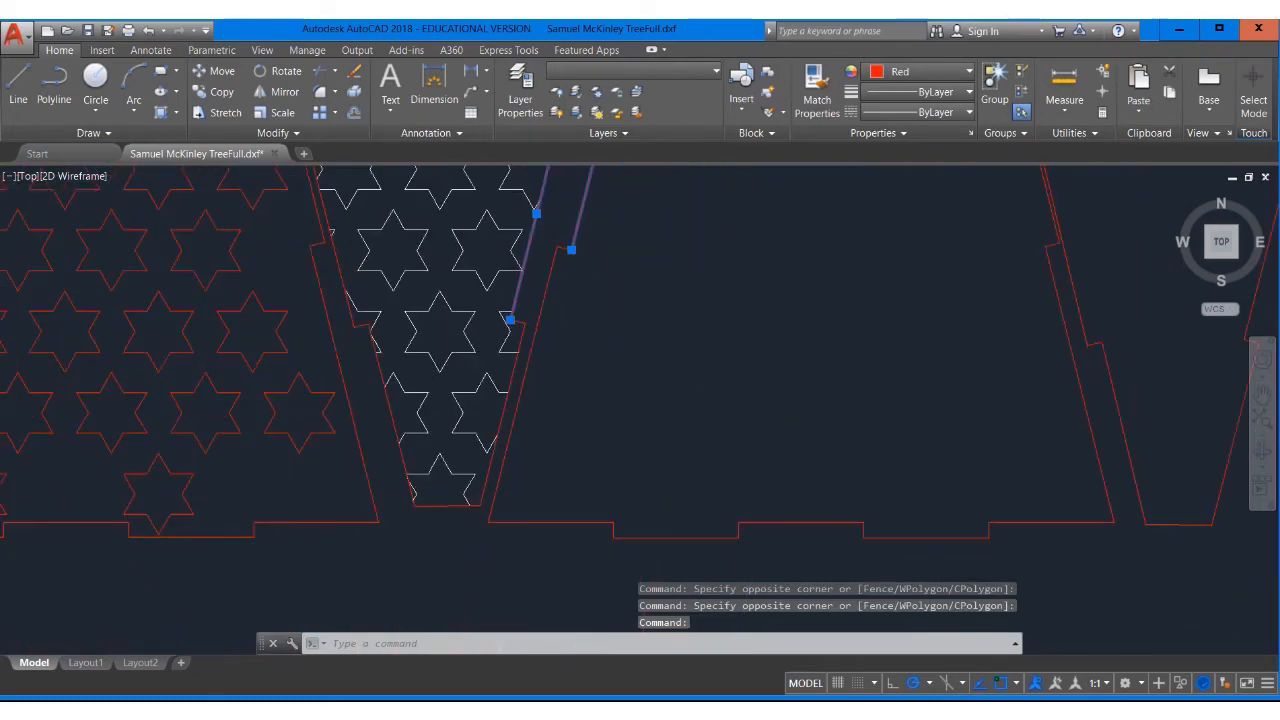
scroll(537, 309, up, 4)
click(509, 370)
click(487, 330)
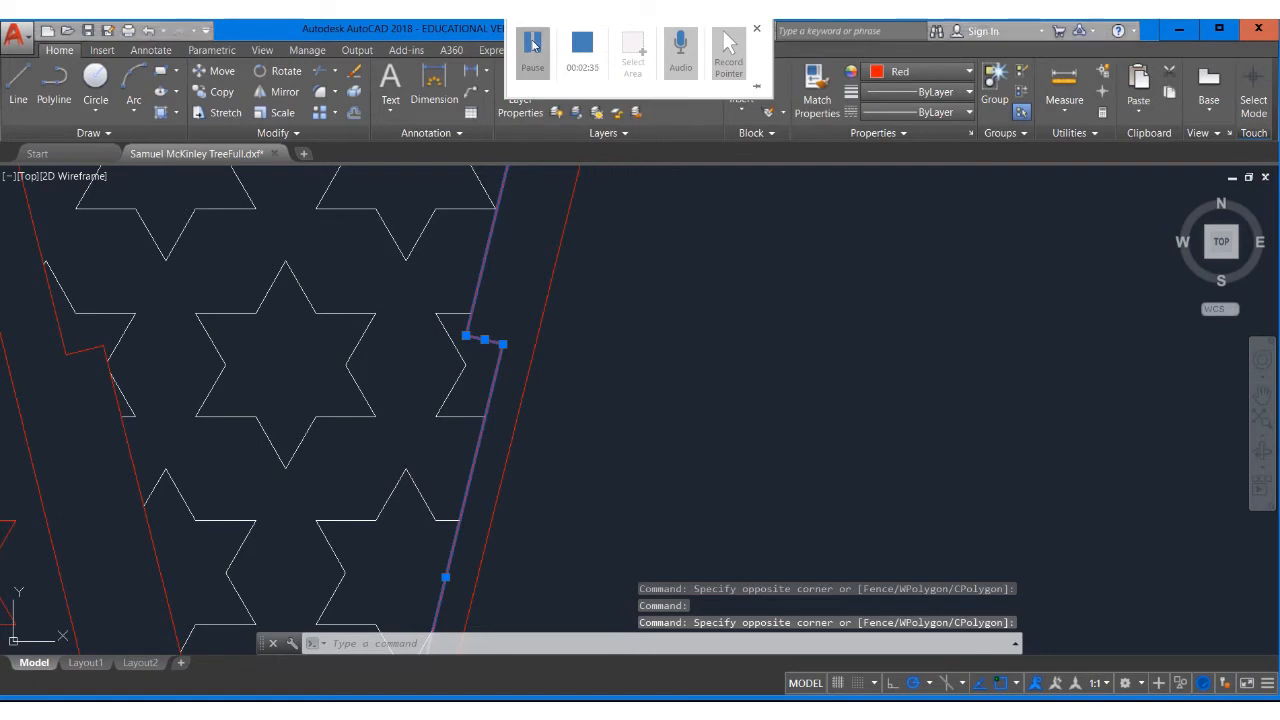
Turn off the Red Cut layer to show only the remaining geometry
click(532, 45)
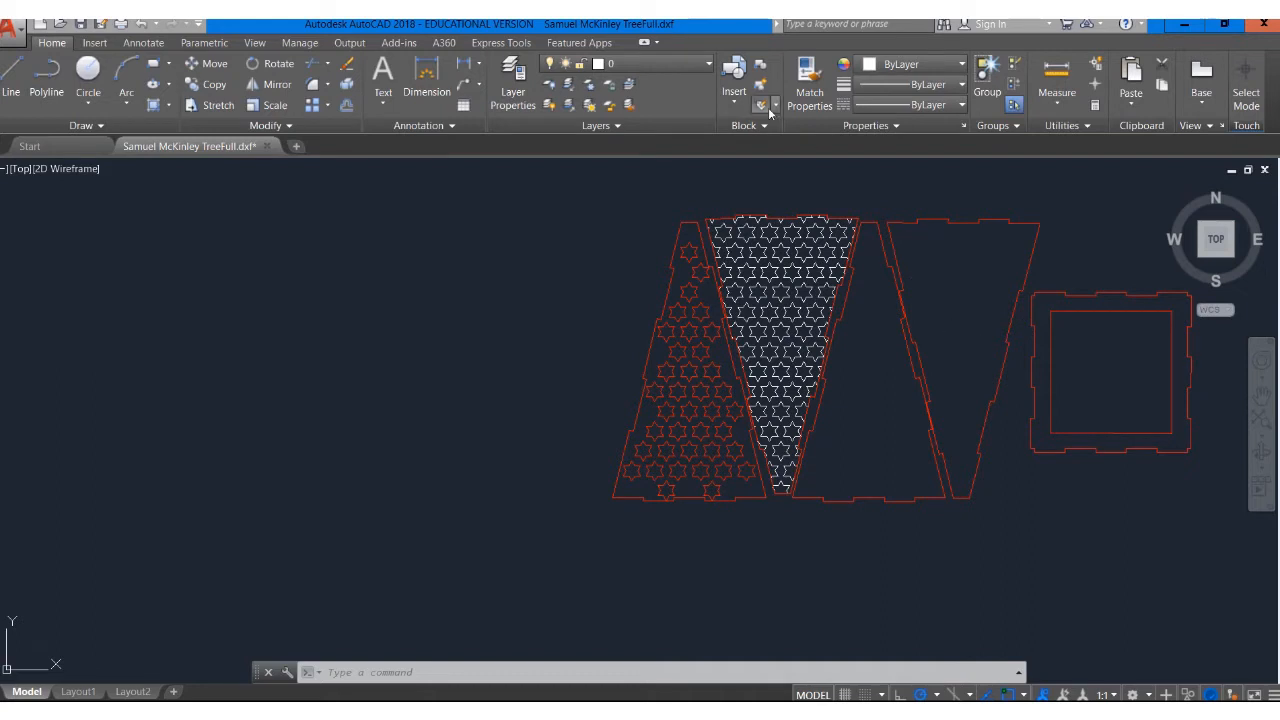
click(649, 64)
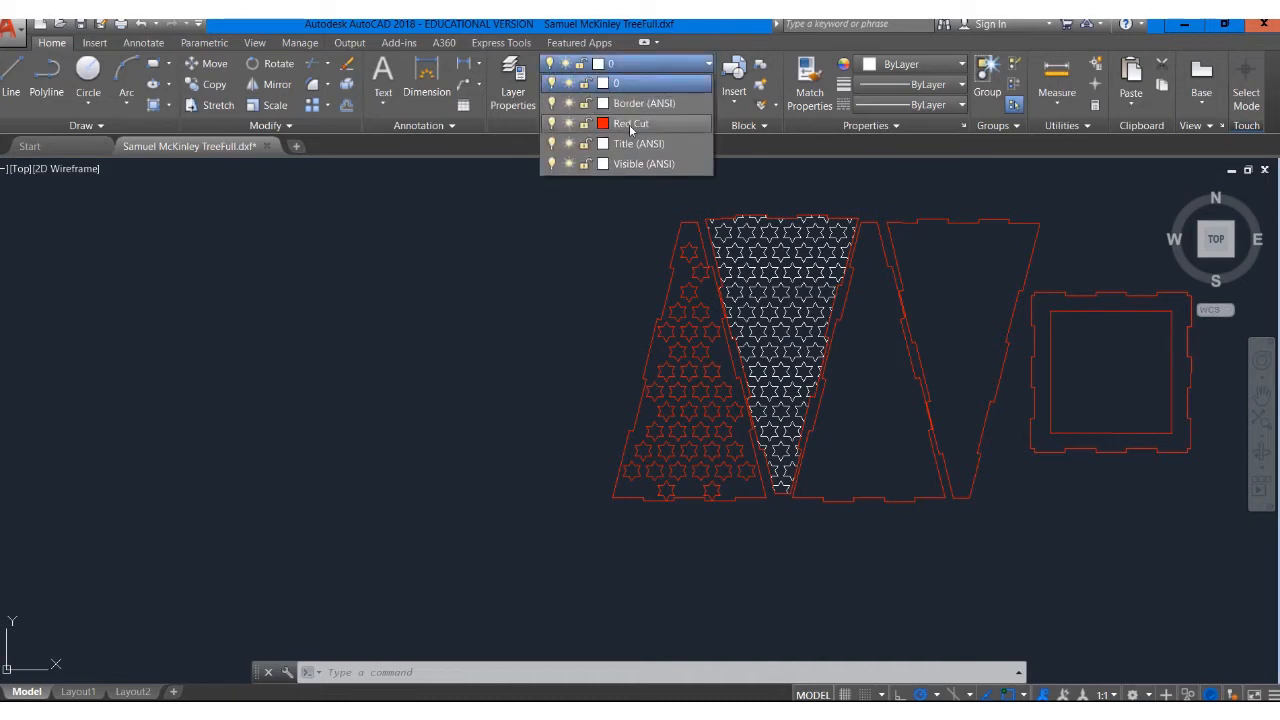
click(552, 122)
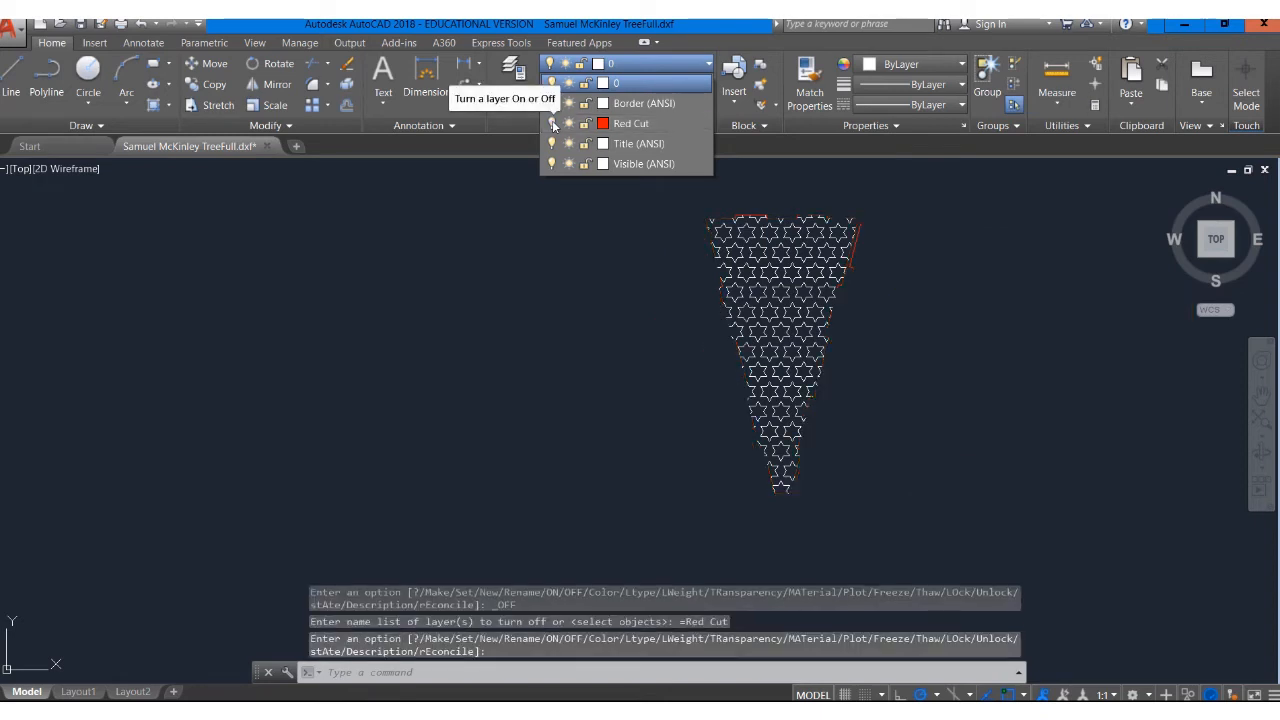
scroll(740, 232, up, 5)
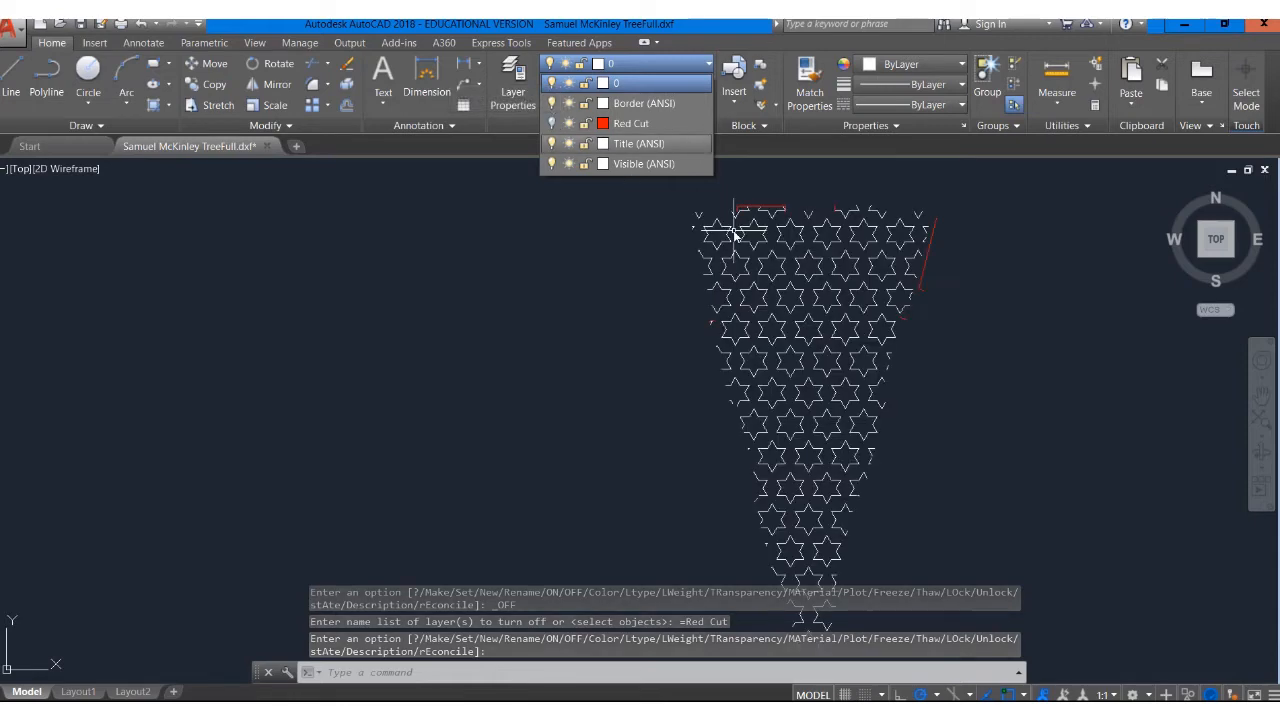
click(755, 235)
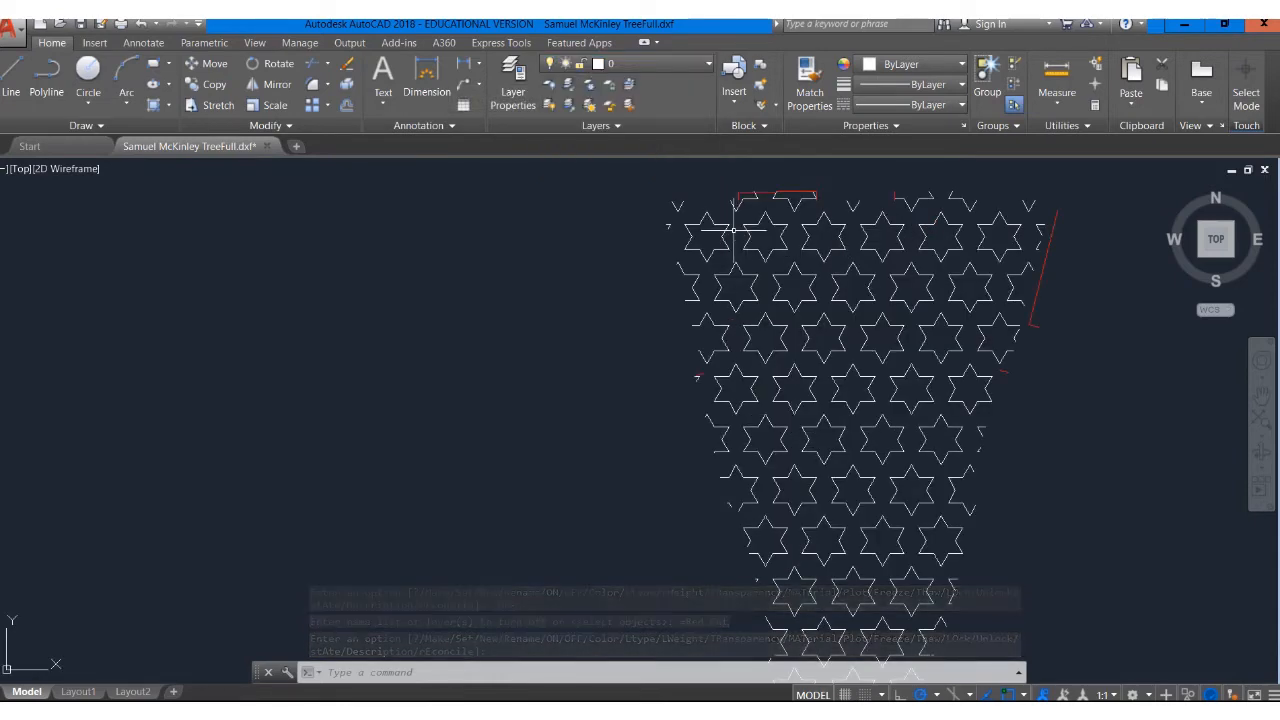
Select the stray outline segments along the star panel's right edge and top edge
scroll(971, 231, up, 2)
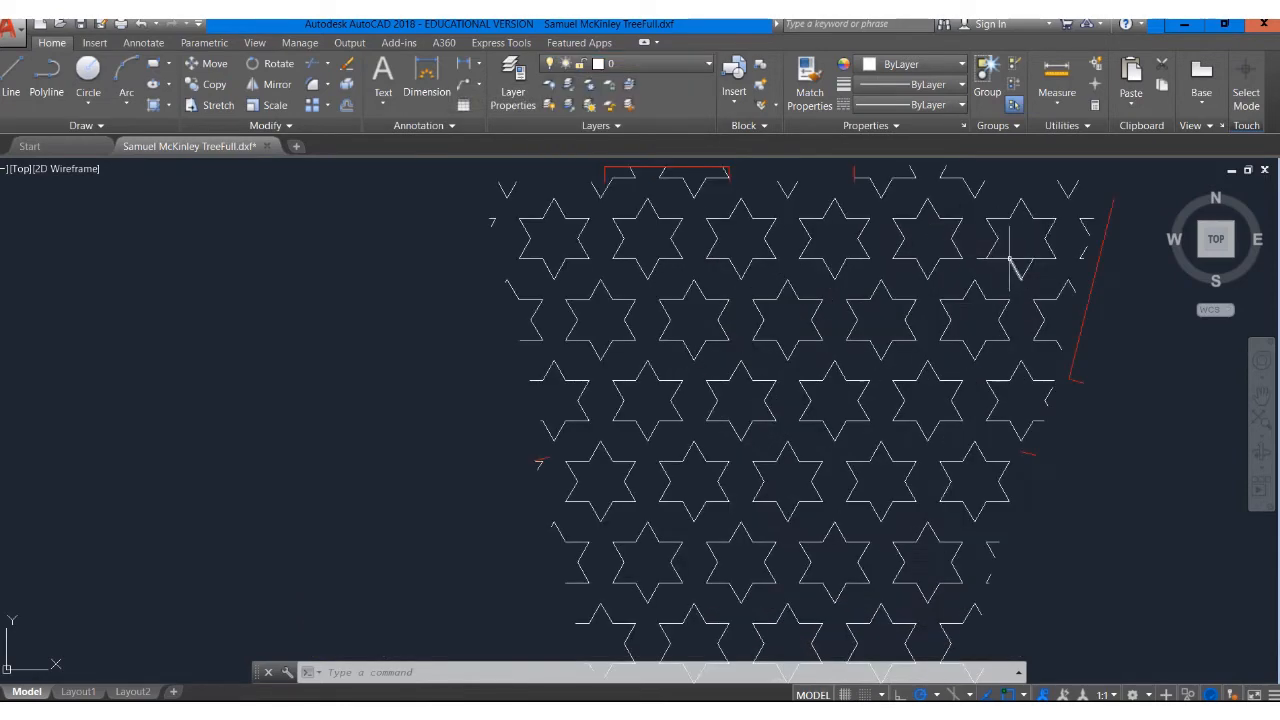
mouse_move(1014, 257)
middle_down()
mouse_move(643, 347)
mouse_move(750, 302)
middle_up()
click(837, 443)
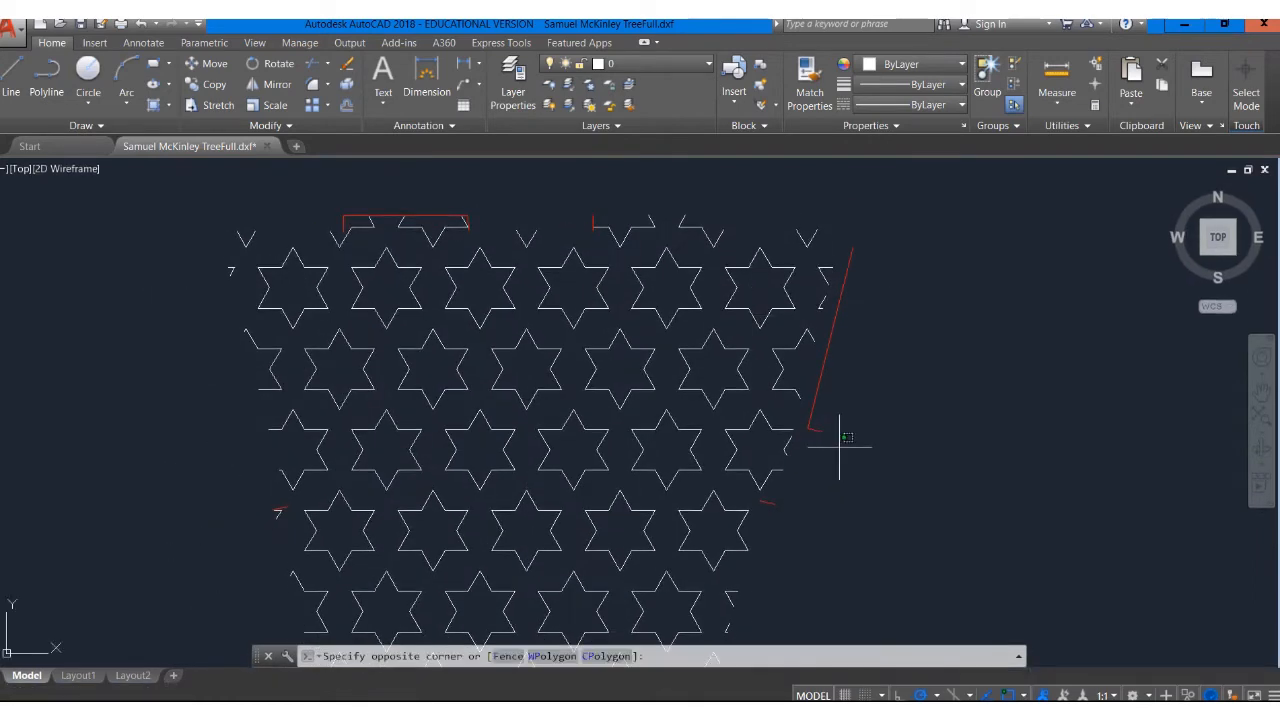
click(797, 415)
click(777, 517)
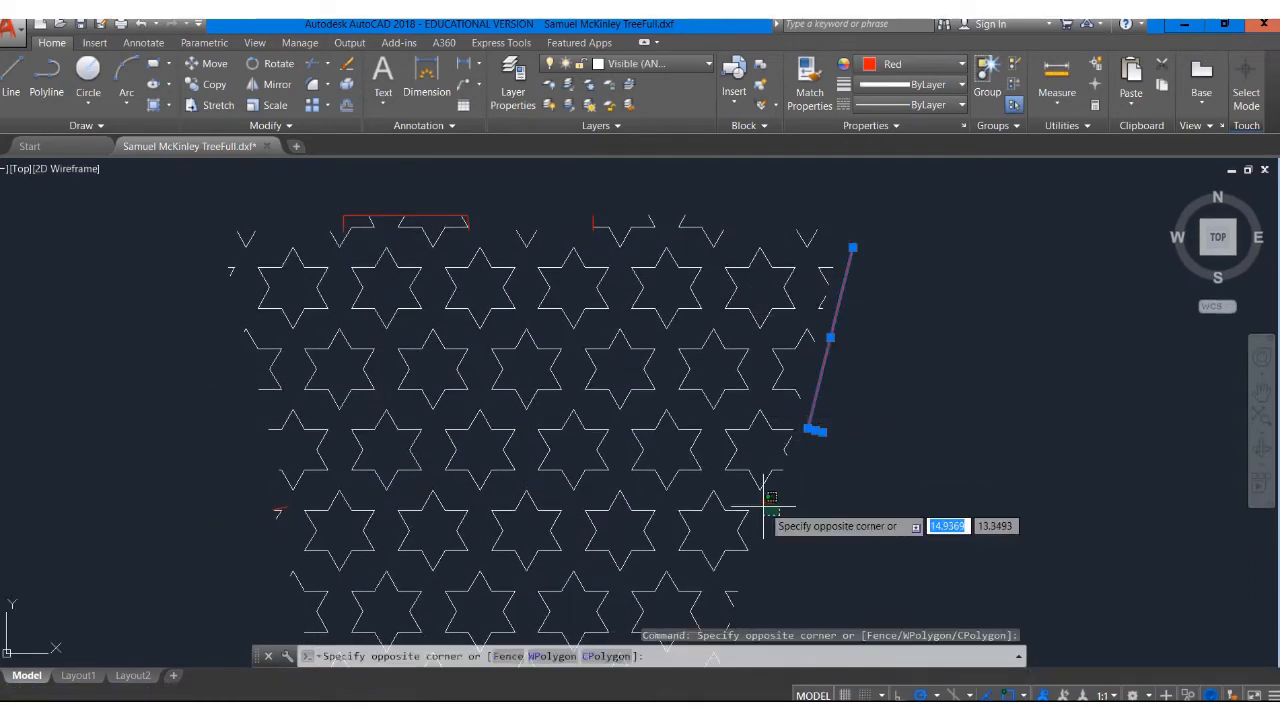
click(760, 500)
click(760, 500)
click(608, 202)
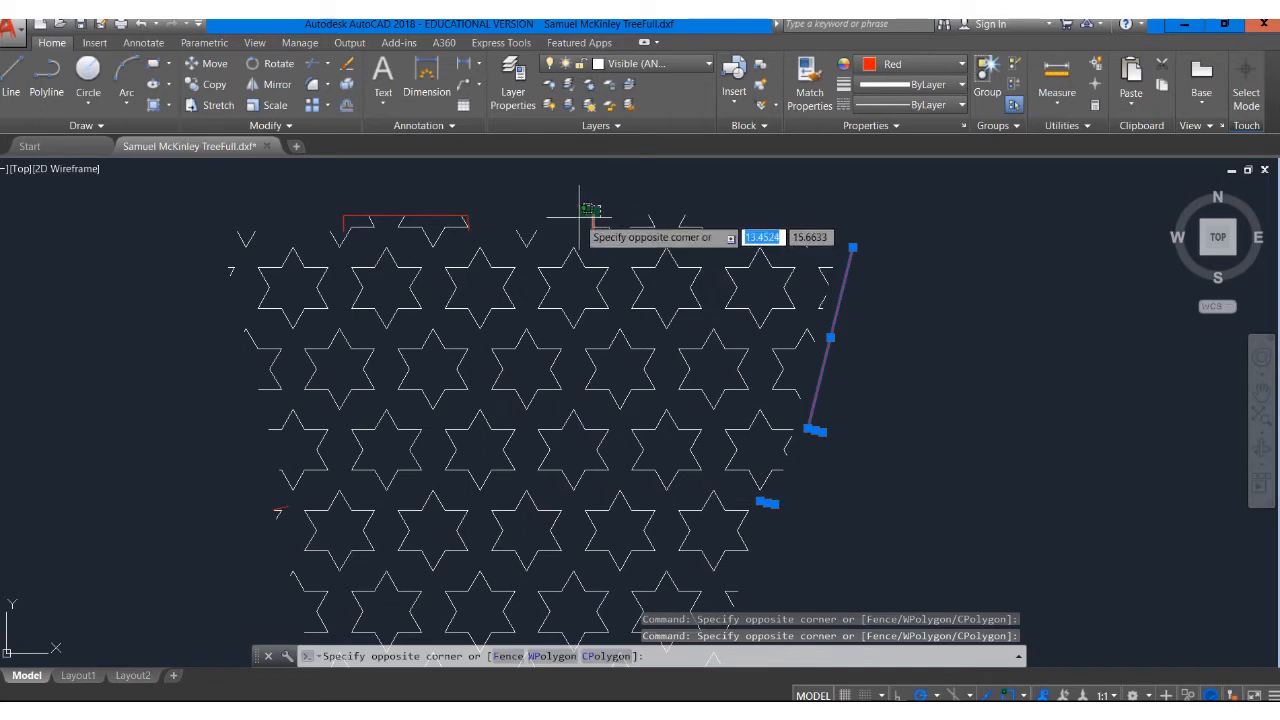
click(578, 244)
click(428, 215)
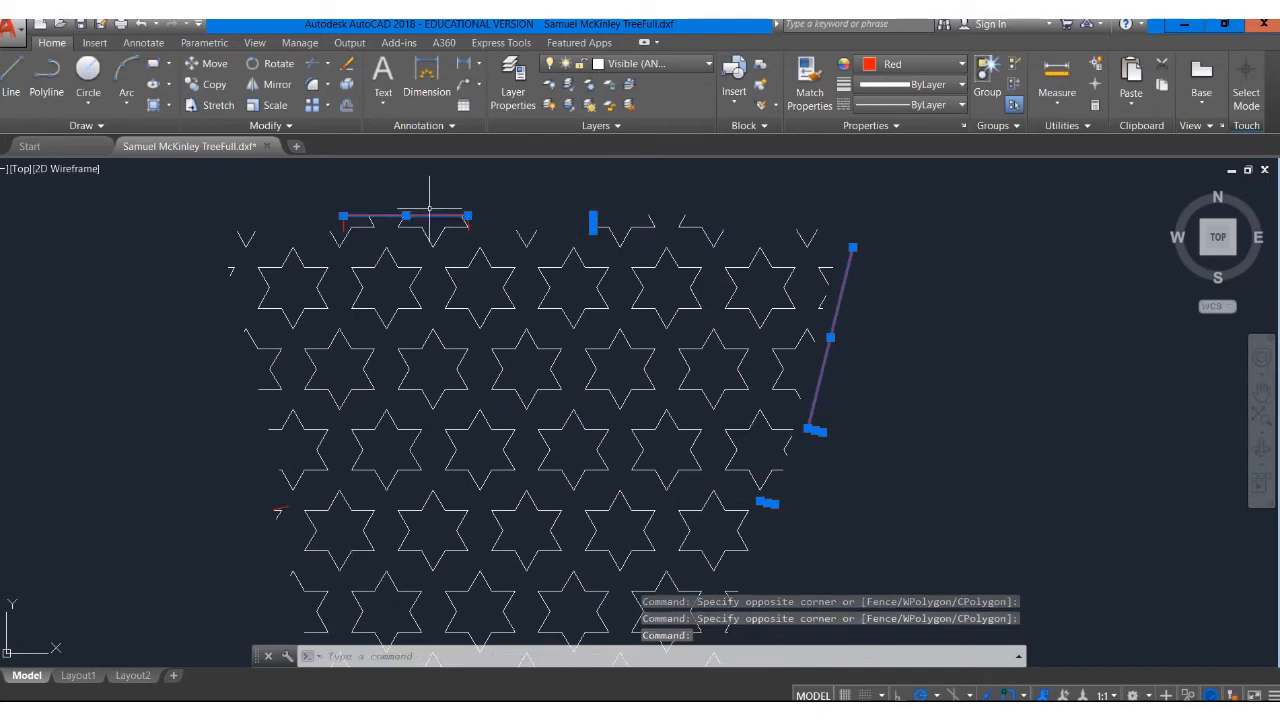
Add the remaining segments at the star panel's upper-left corner and left edge, and move the selection onto the Red Cut layer
scroll(472, 216, up, 4)
click(458, 222)
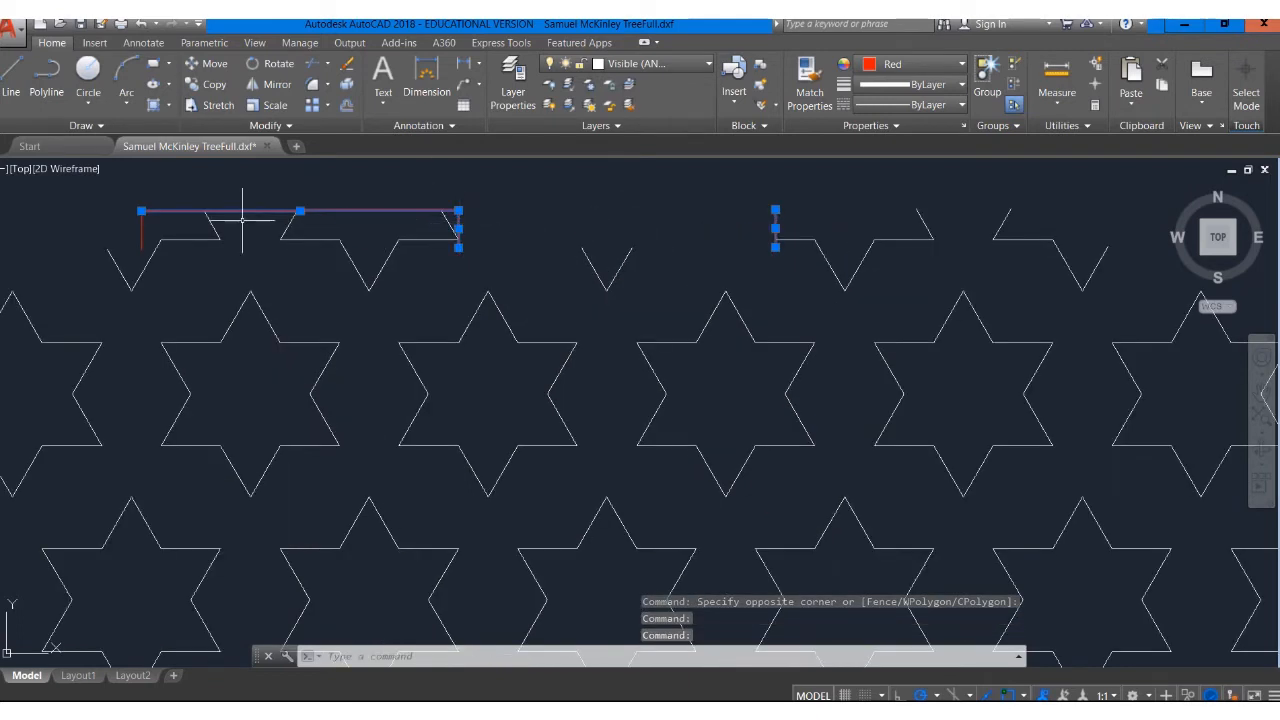
click(141, 226)
scroll(196, 260, down, 4)
middle_drag(232, 259, 499, 164)
scroll(397, 389, up, 3)
click(391, 457)
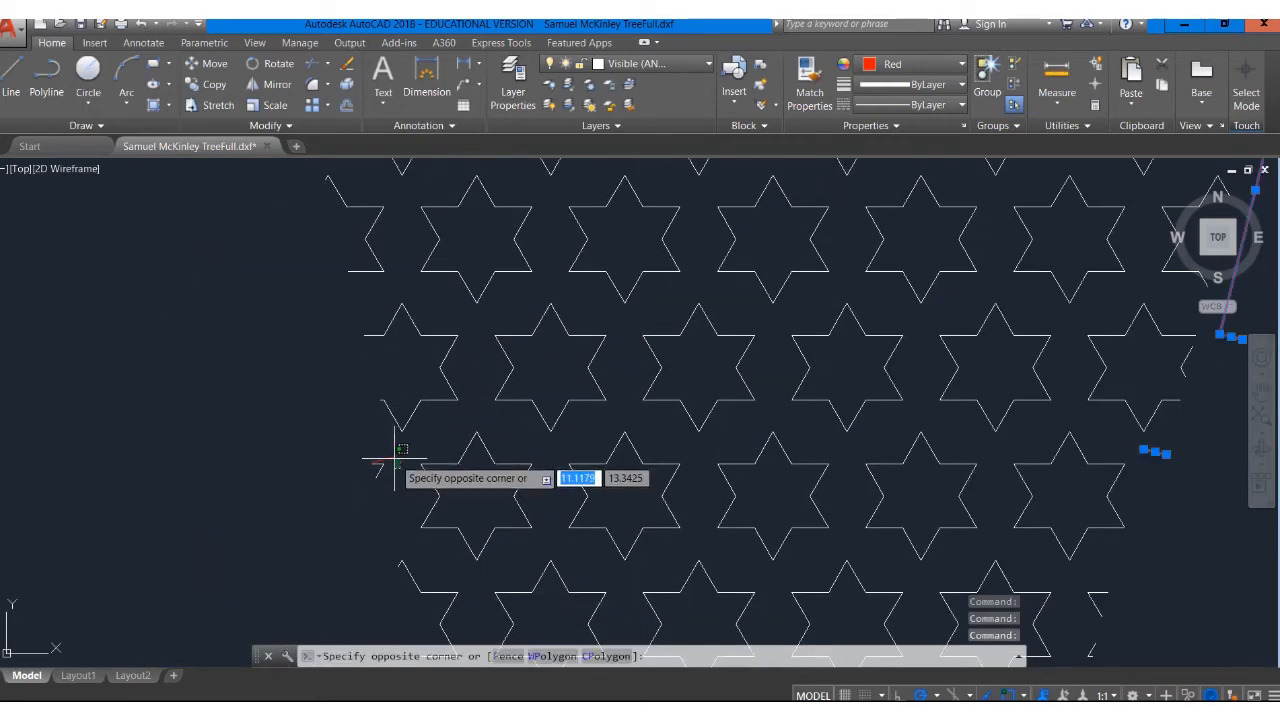
click(391, 457)
click(680, 66)
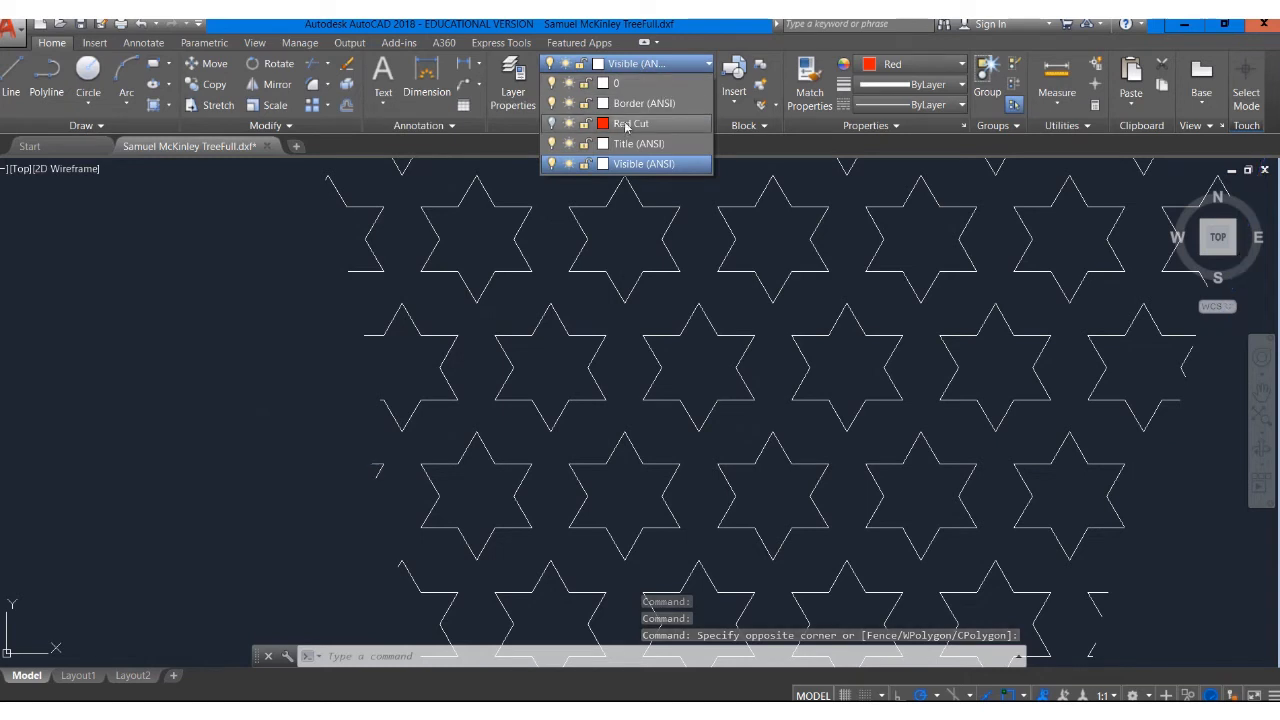
click(626, 124)
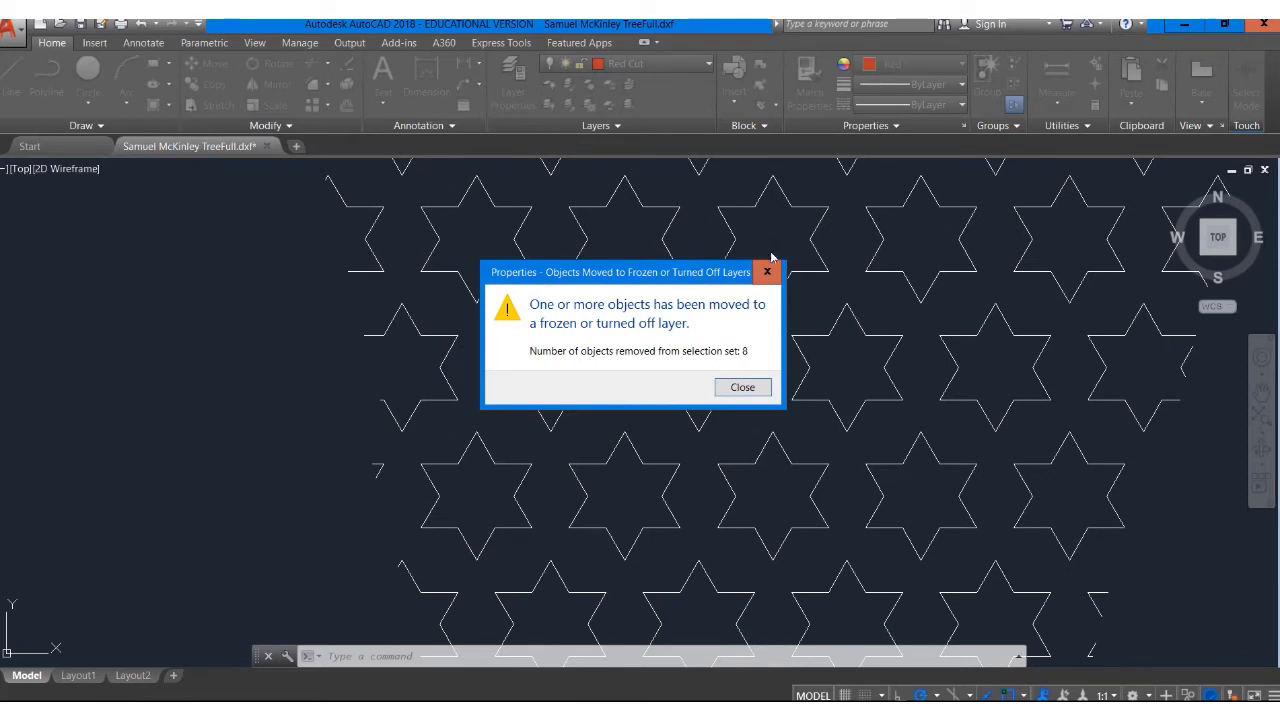
click(742, 388)
Zoom out to the whole drawing and turn the Red Cut layer back on
scroll(786, 272, down, 8)
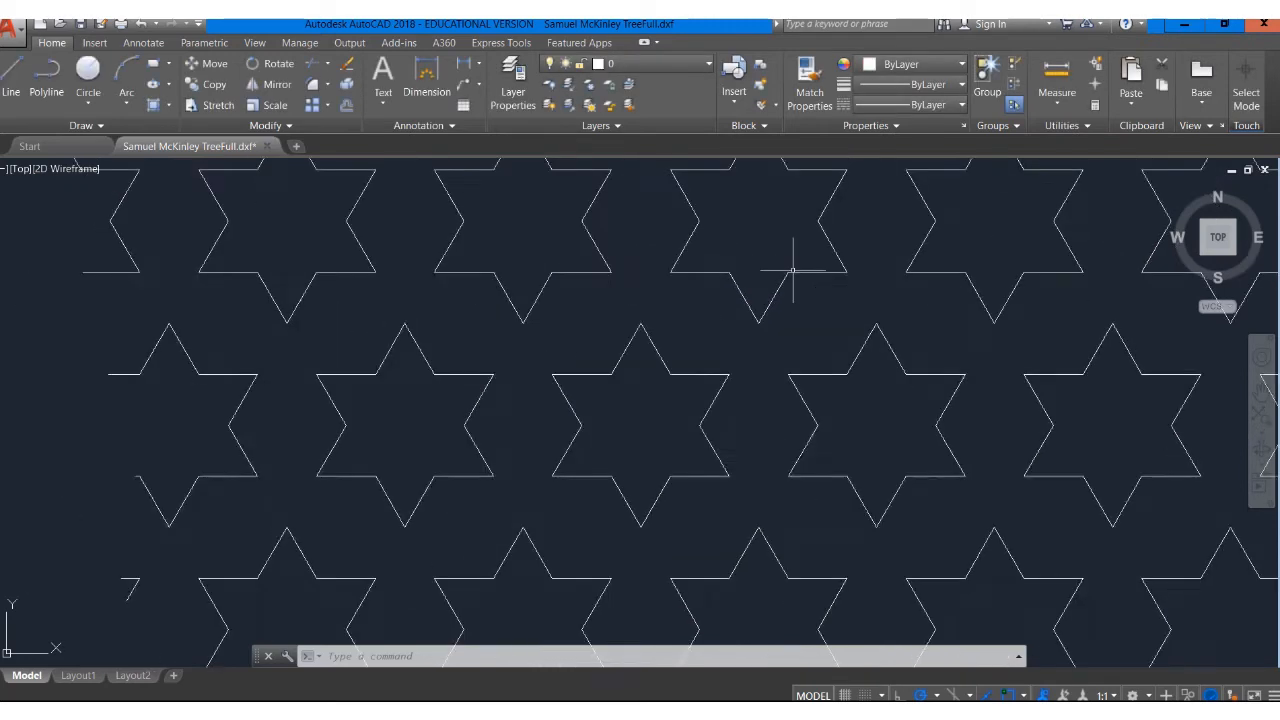
middle_drag(786, 272, 505, 262)
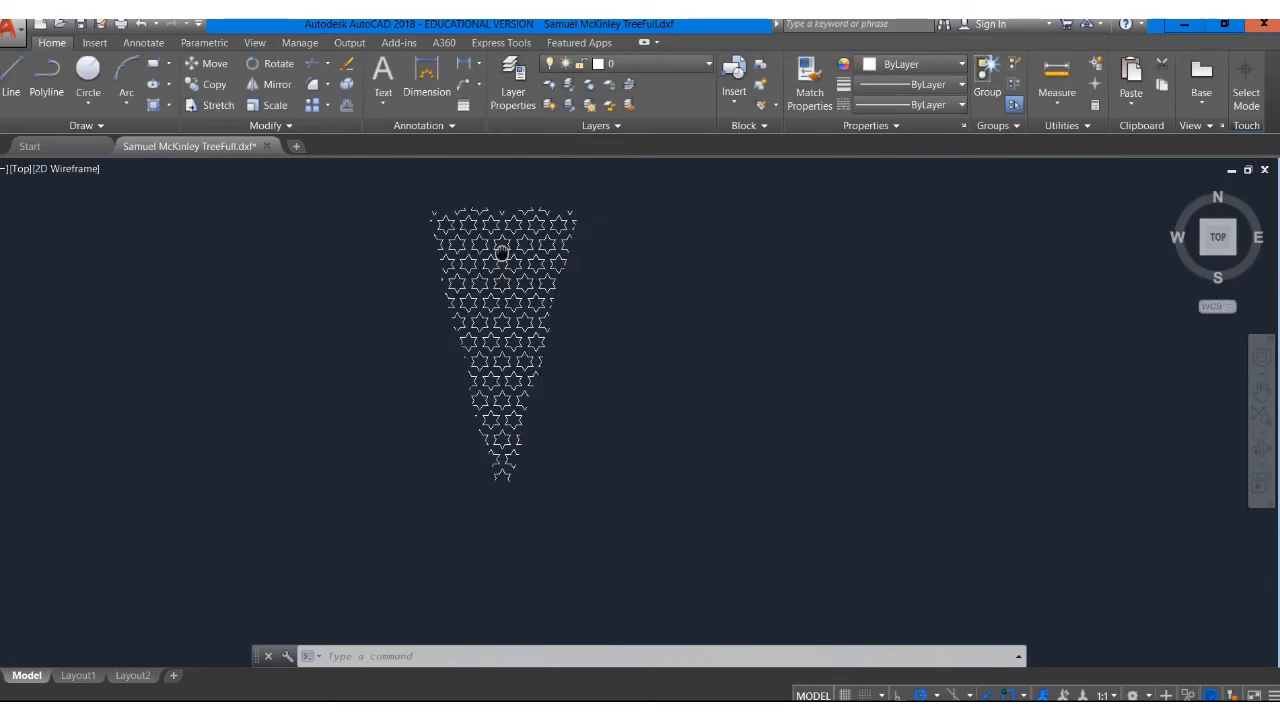
middle_drag(681, 361, 743, 363)
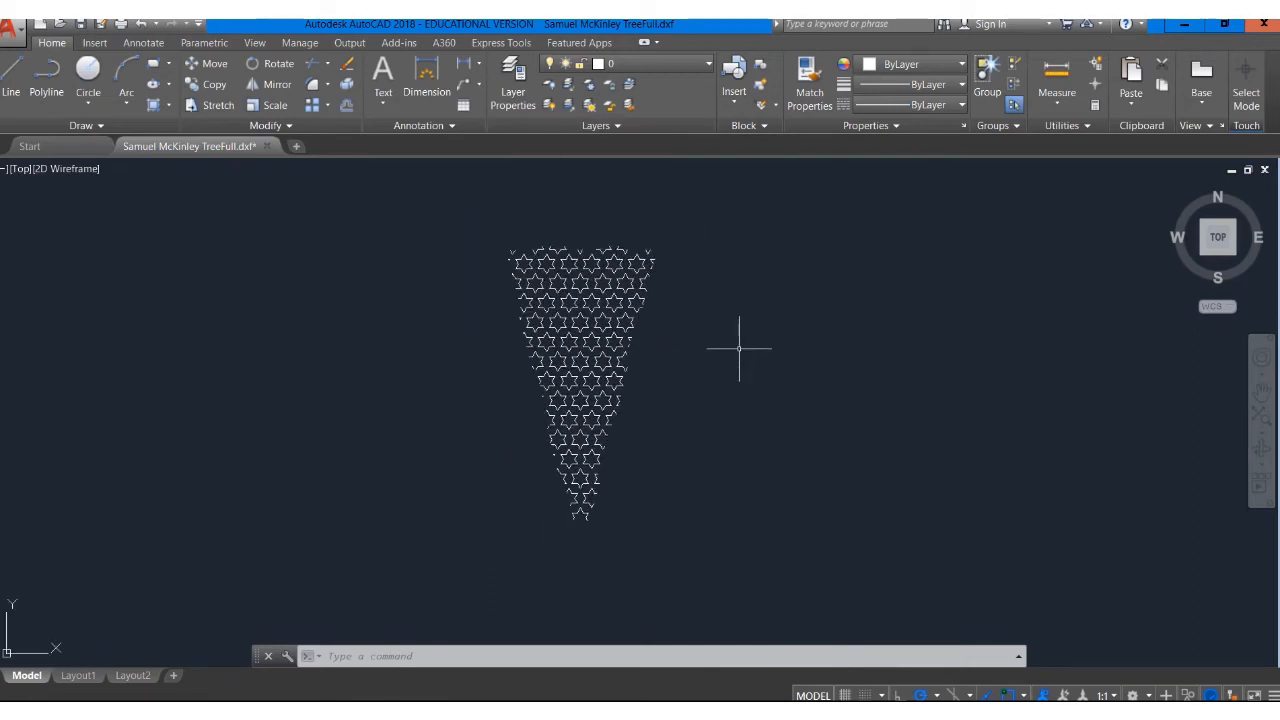
click(703, 64)
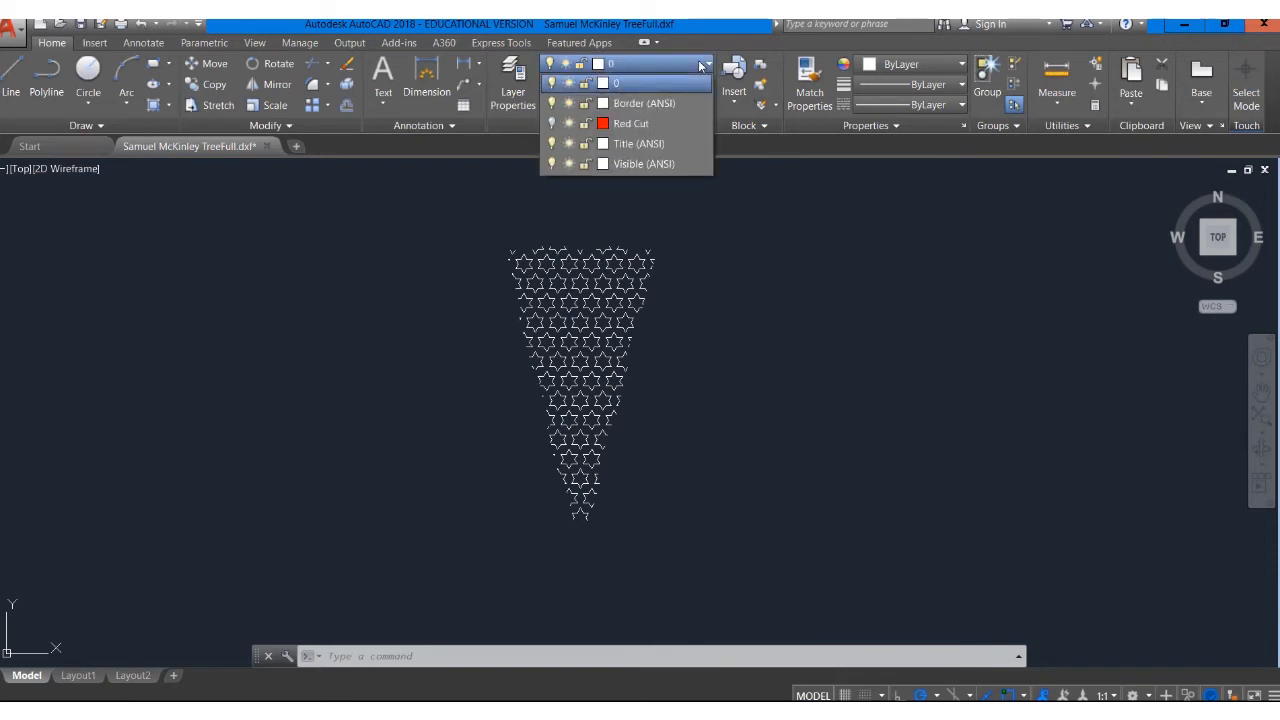
click(551, 123)
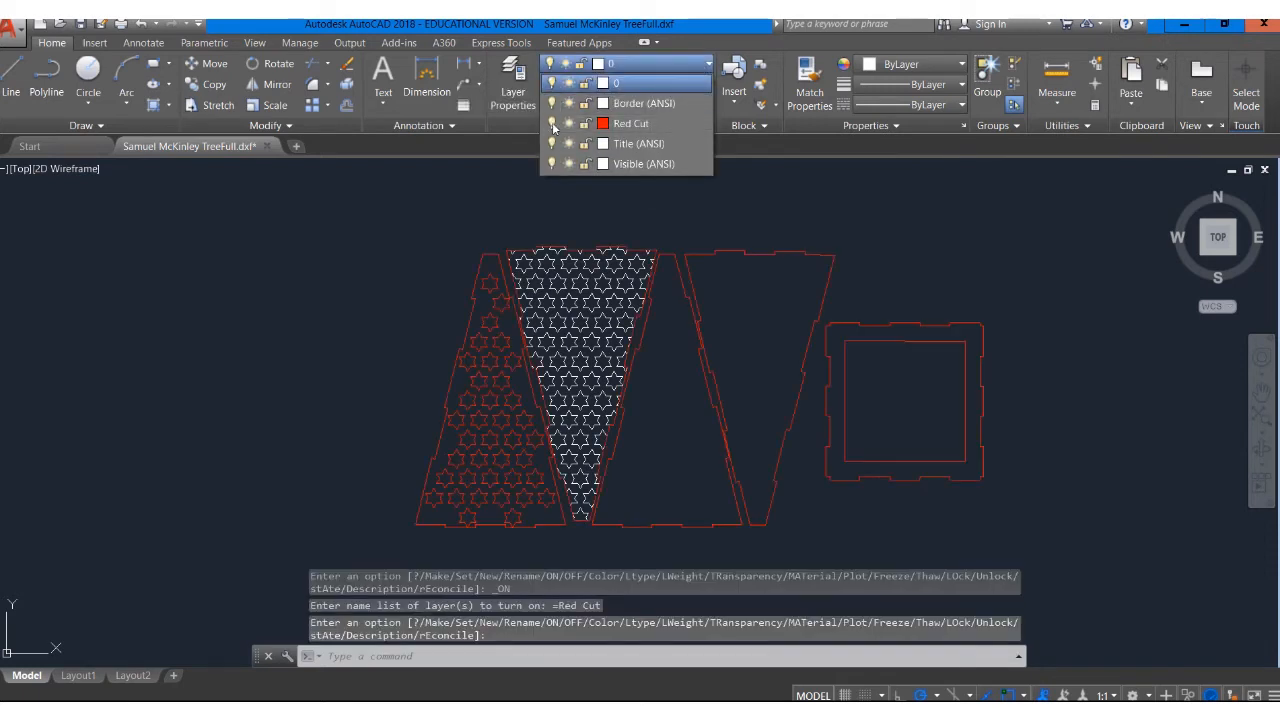
Turn off the current layer 0 to display only the Red Cut geometry
click(675, 60)
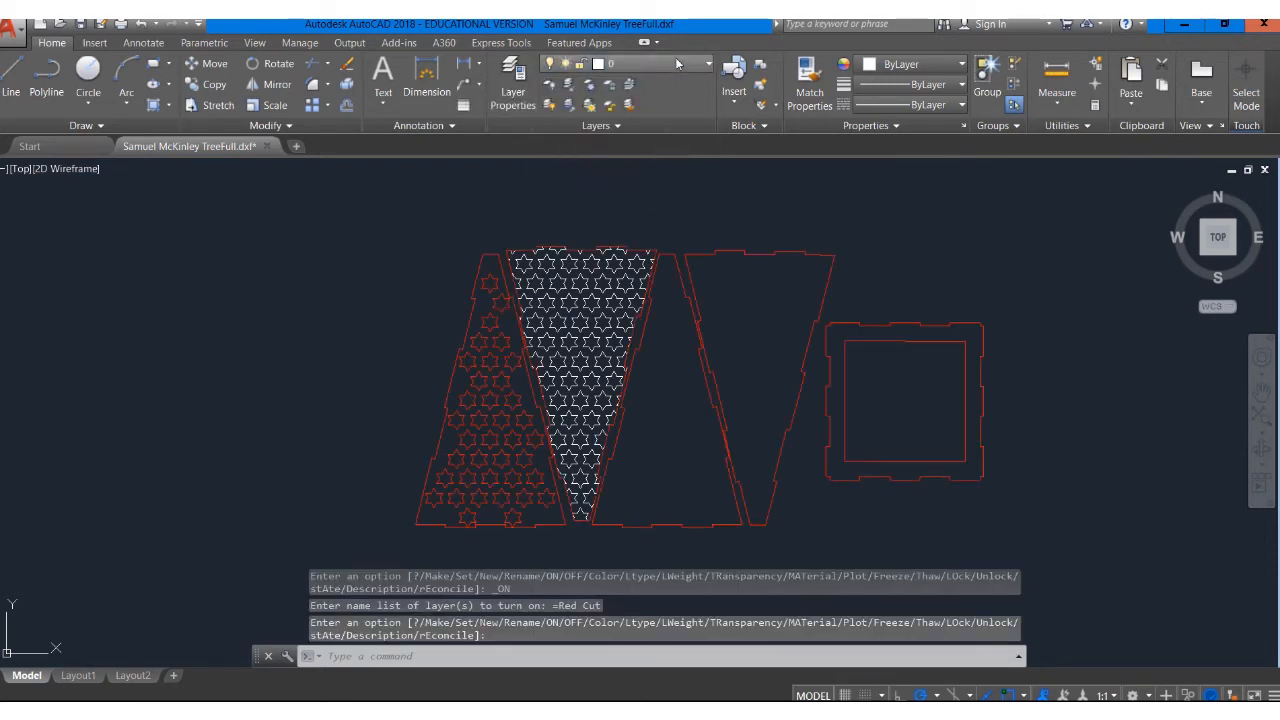
click(654, 62)
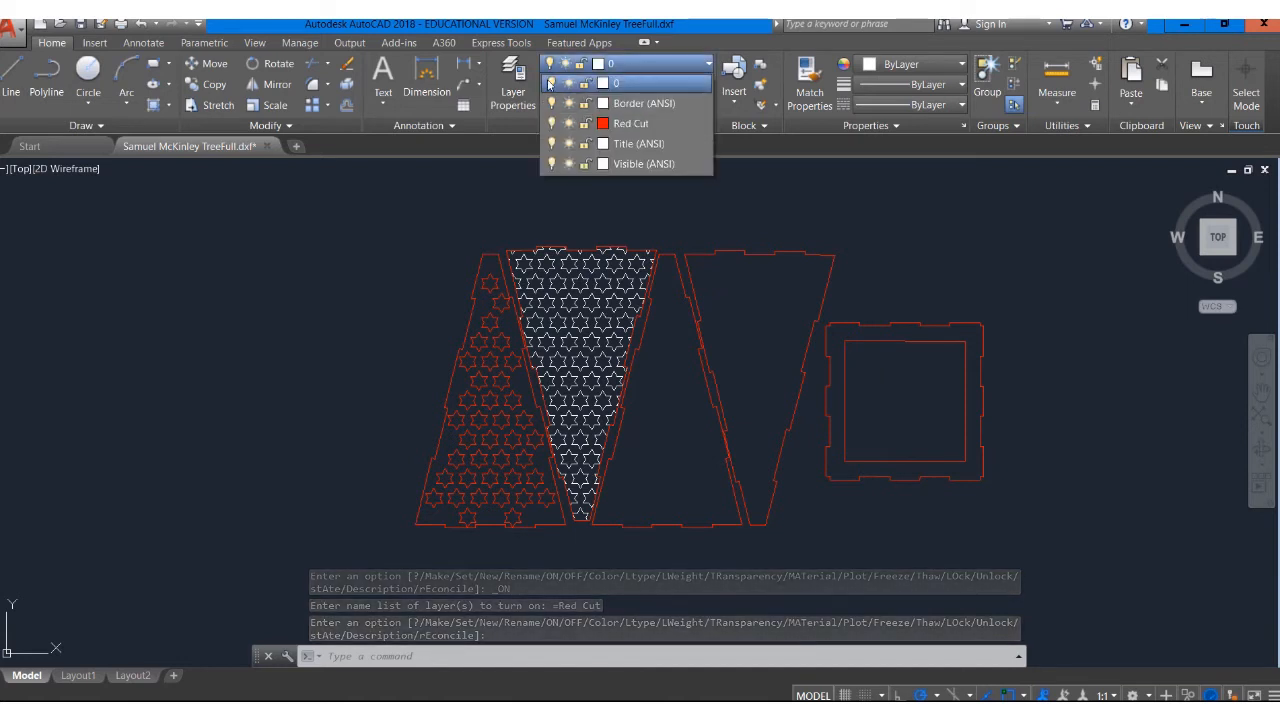
click(550, 83)
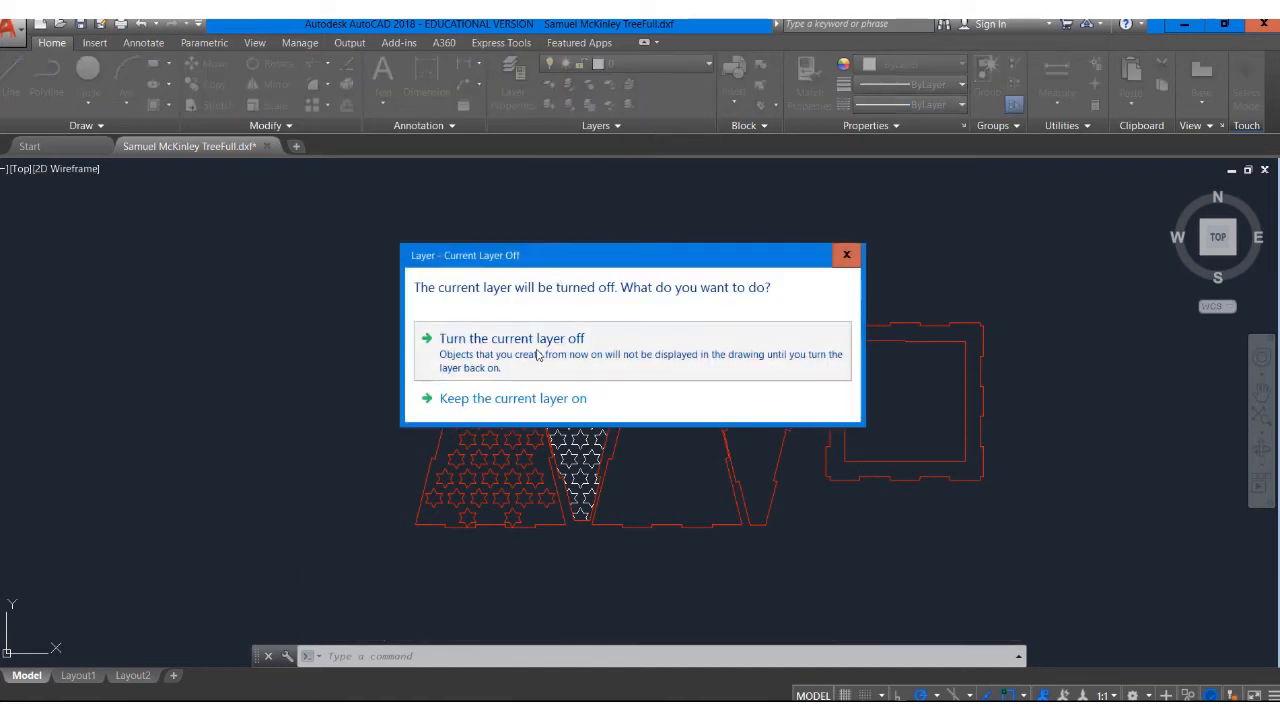
click(536, 357)
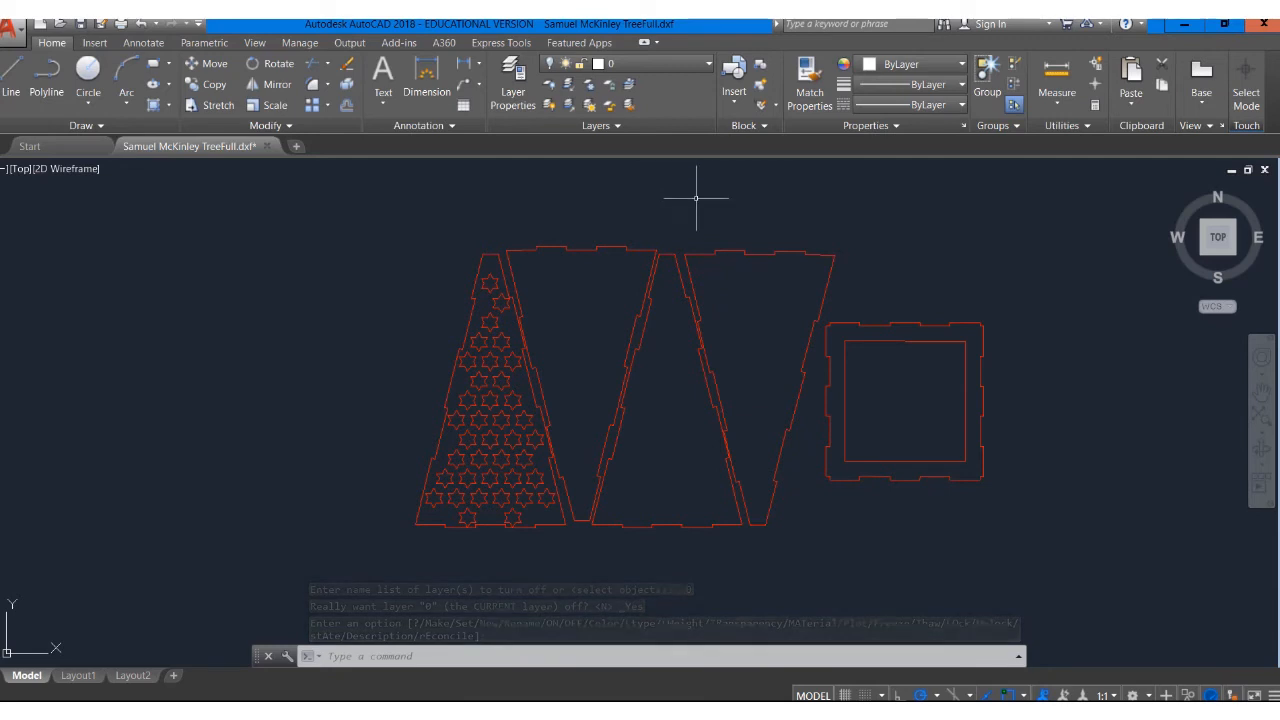
Turn layer 0 back on and turn off the Red Cut layer
click(679, 64)
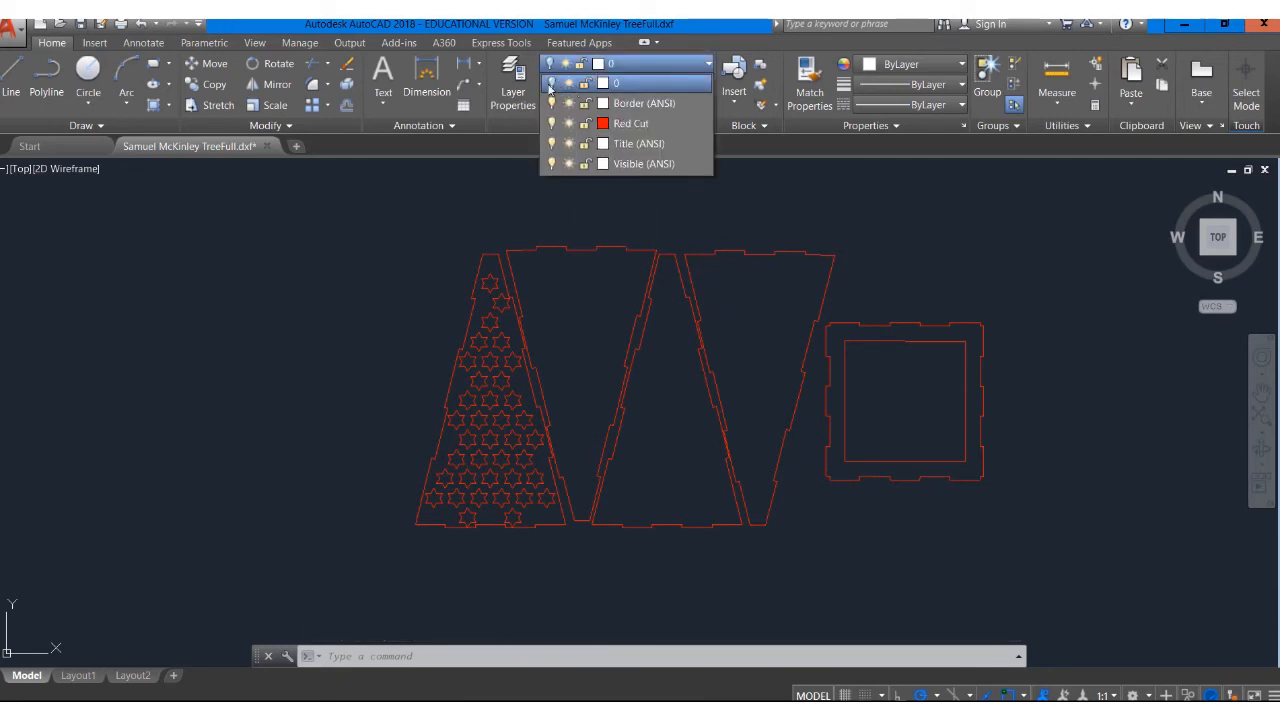
click(550, 85)
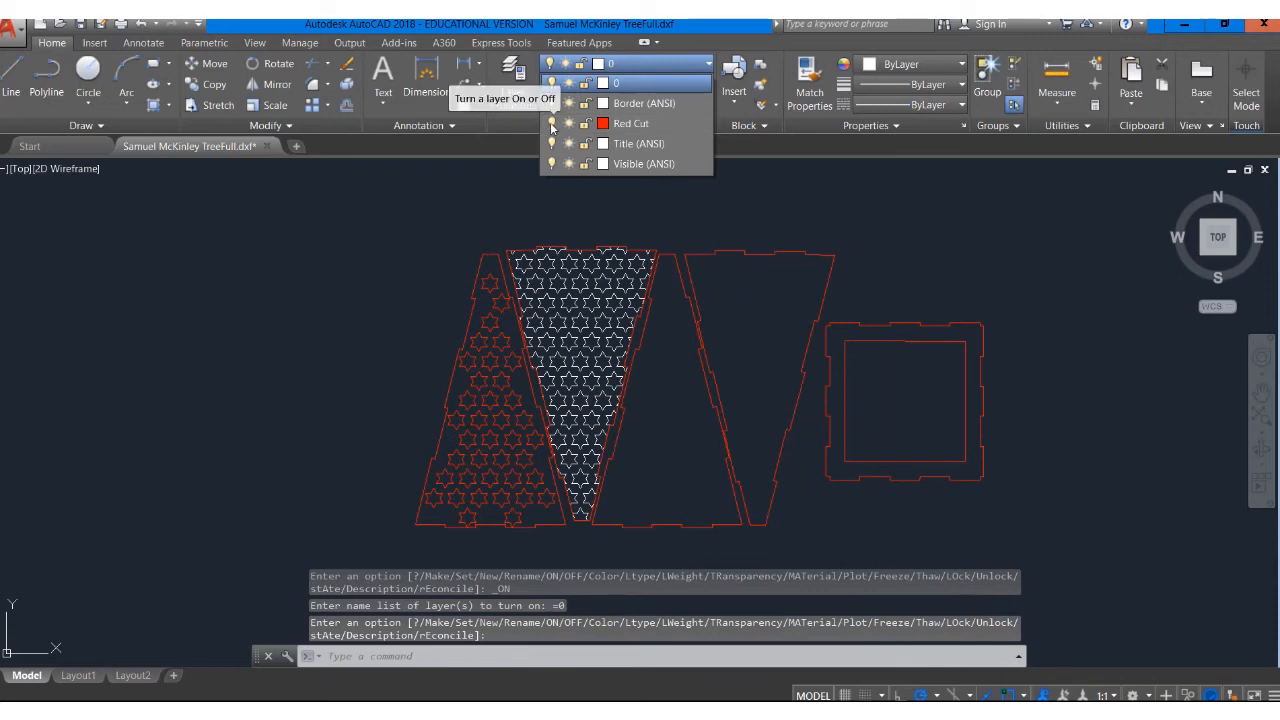
click(551, 123)
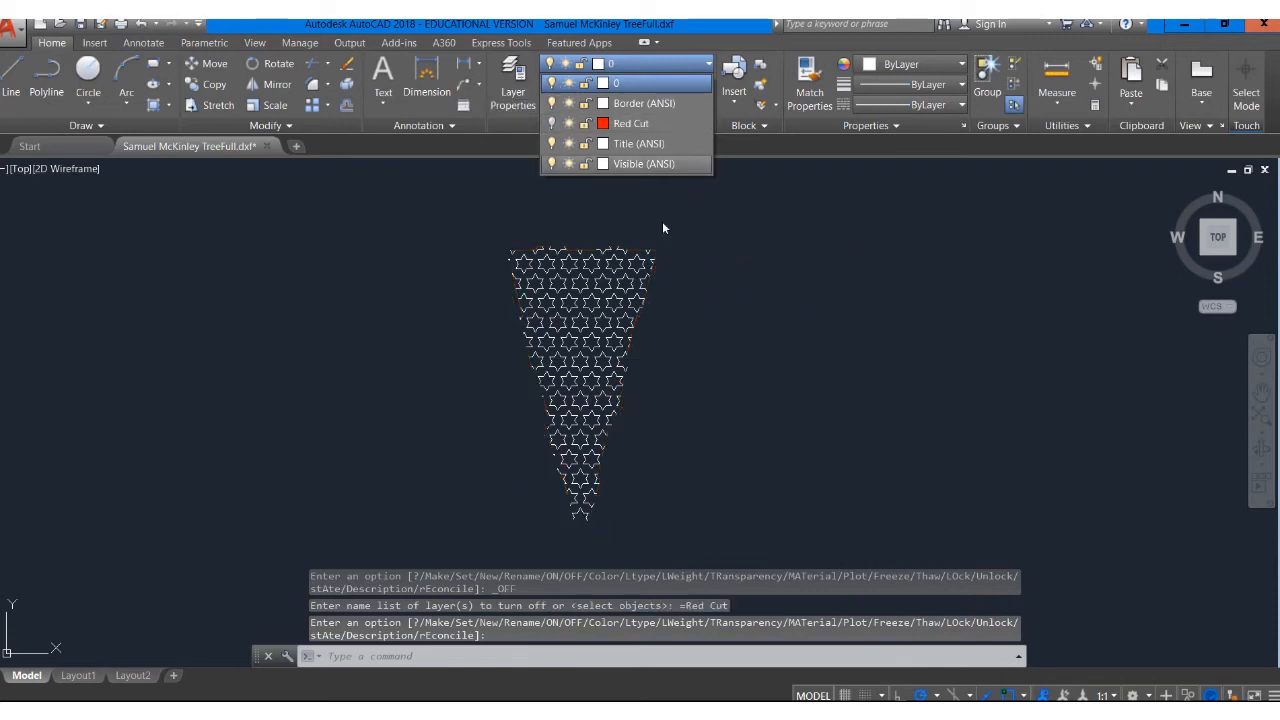
click(680, 442)
Select the star panel, open the layer properties manager, and create a new layer named Green Medium
click(666, 559)
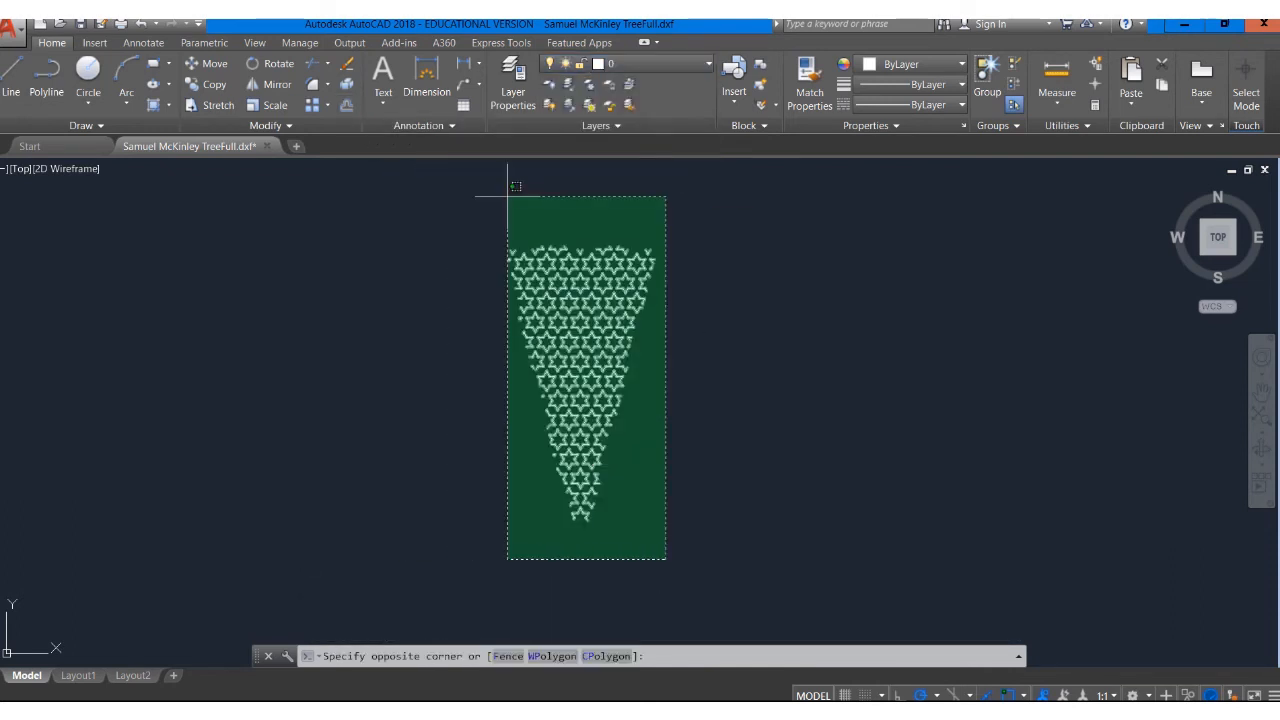
click(480, 210)
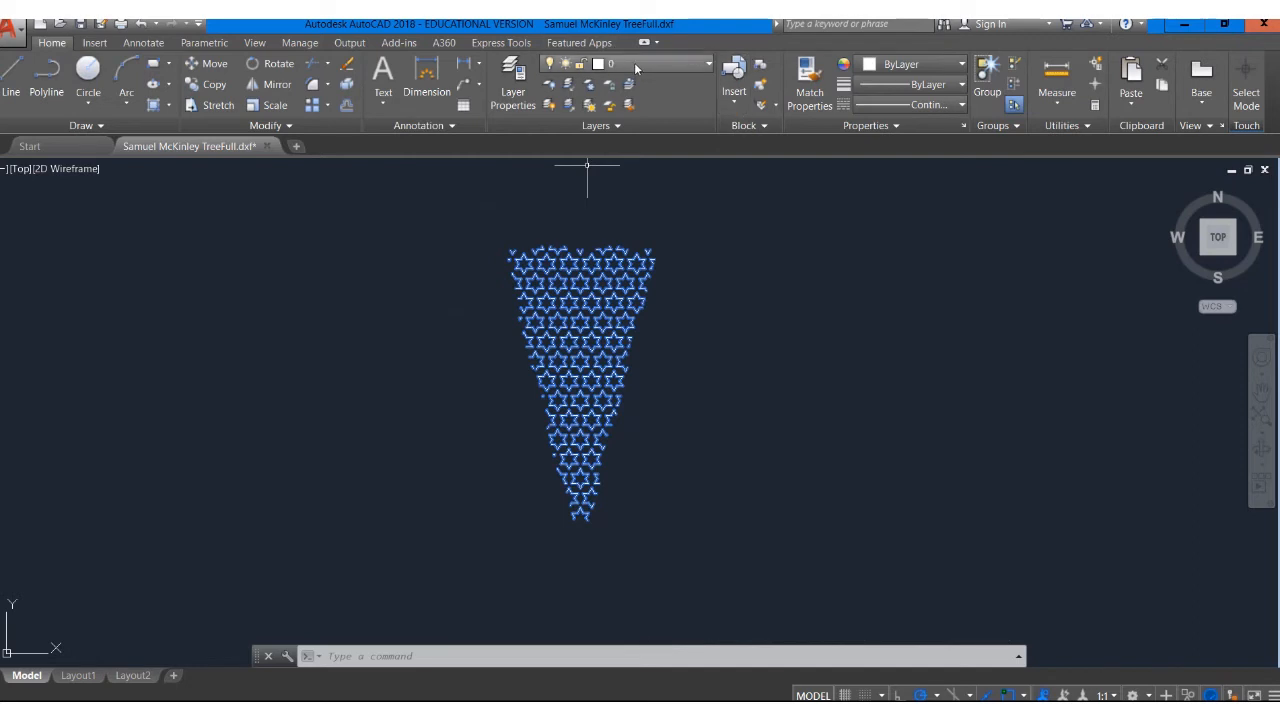
click(514, 92)
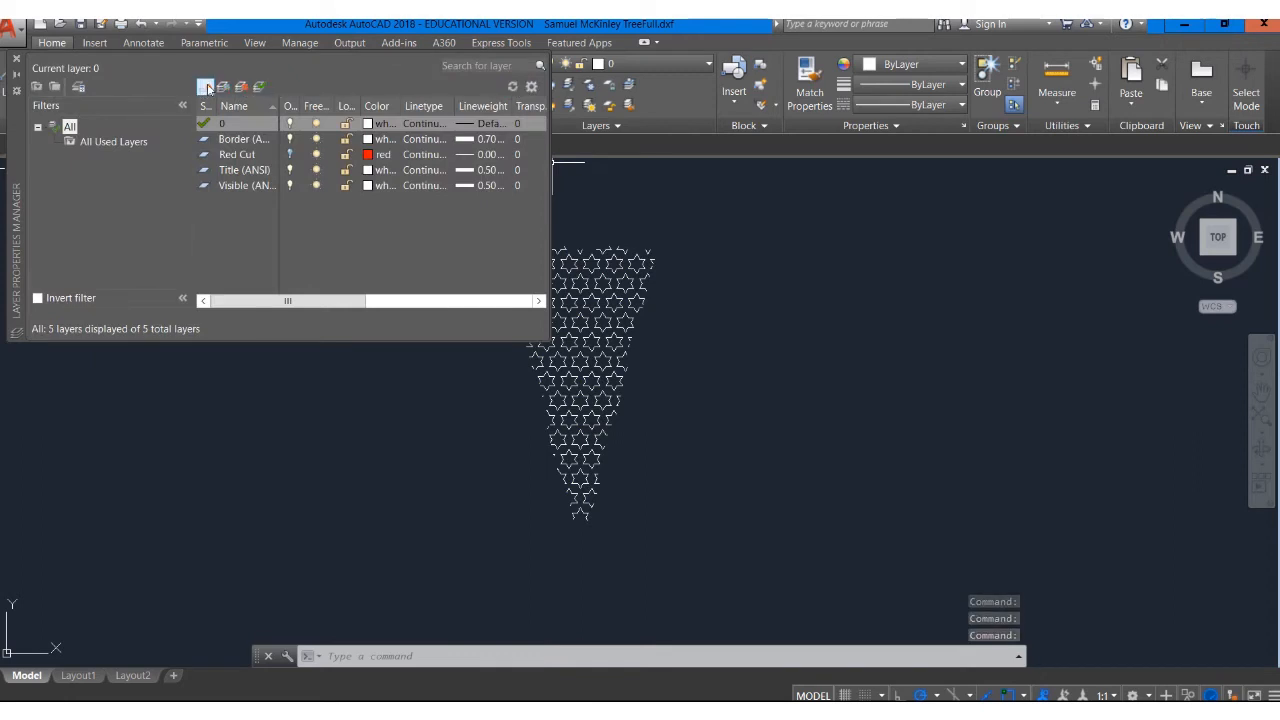
click(204, 88)
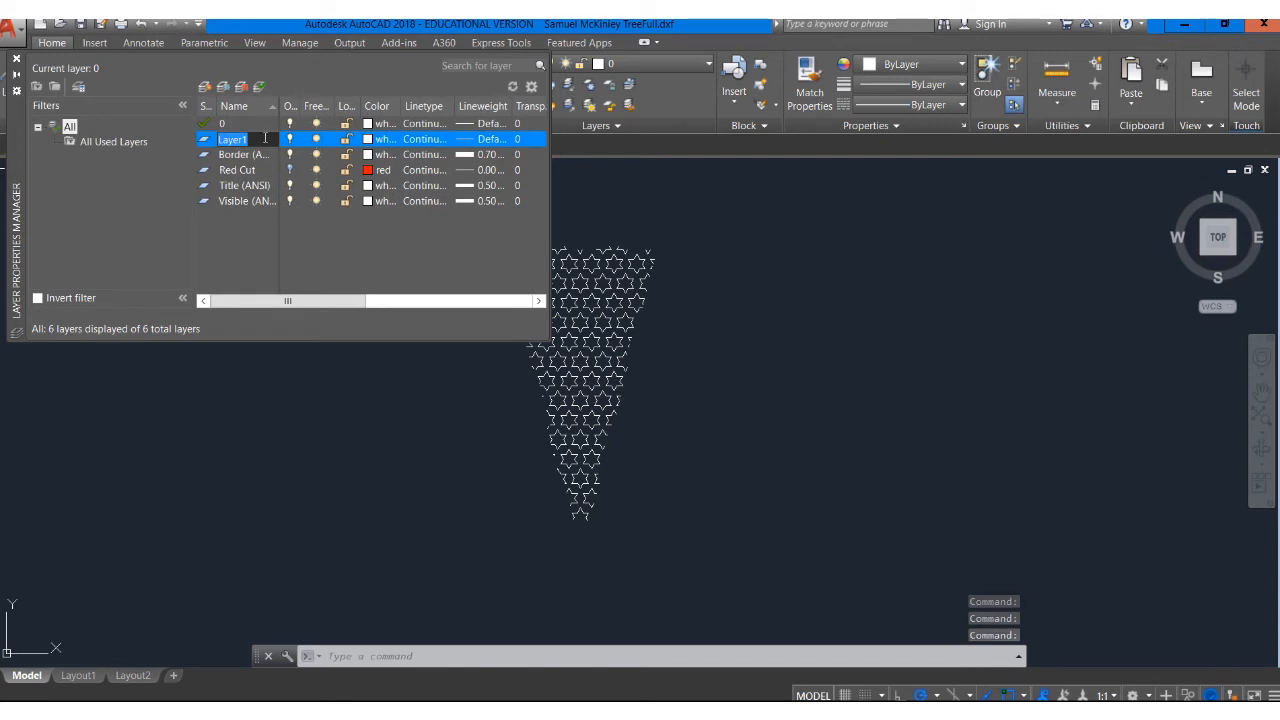
text(Green Me)
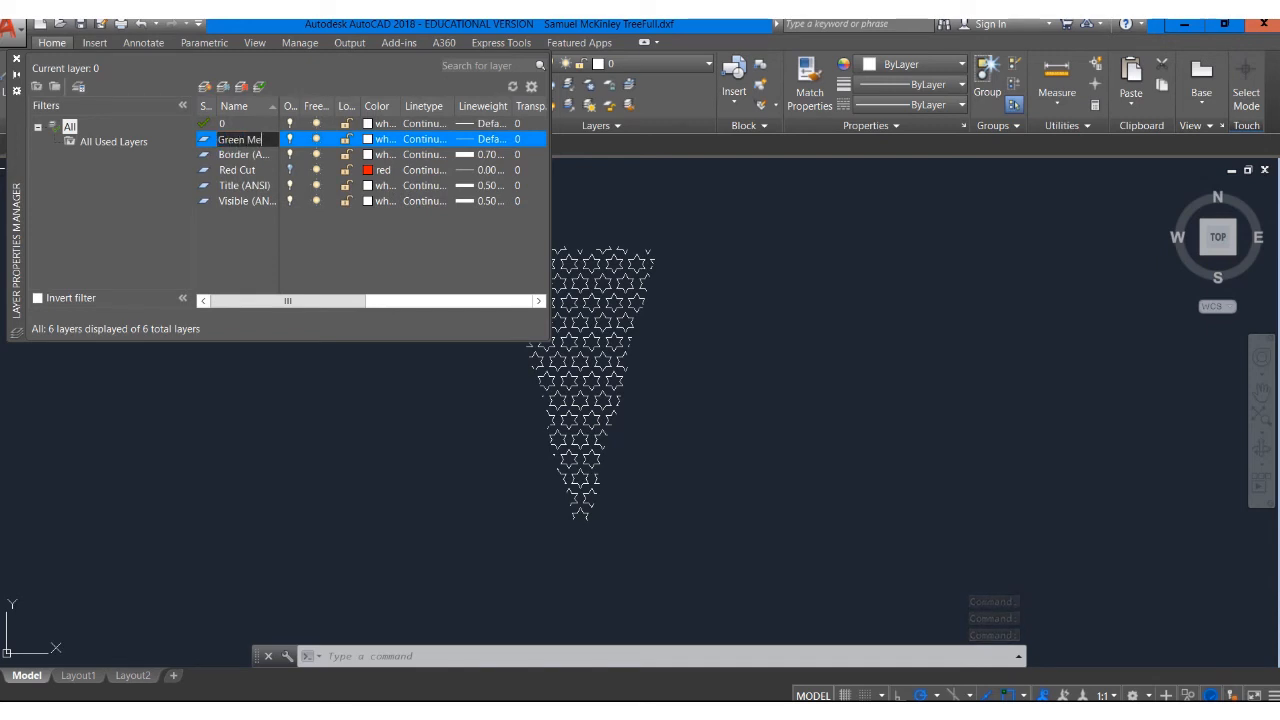
text(c)
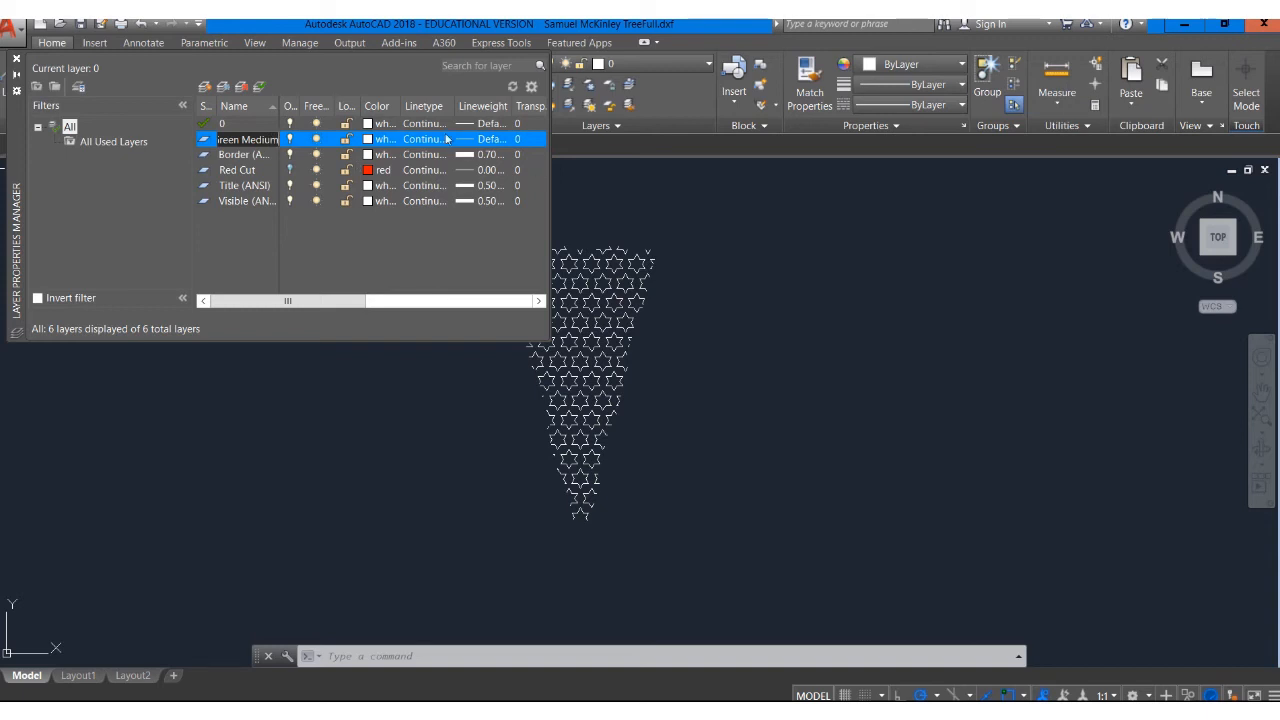
Set the Green Medium layer's colour to green
click(381, 143)
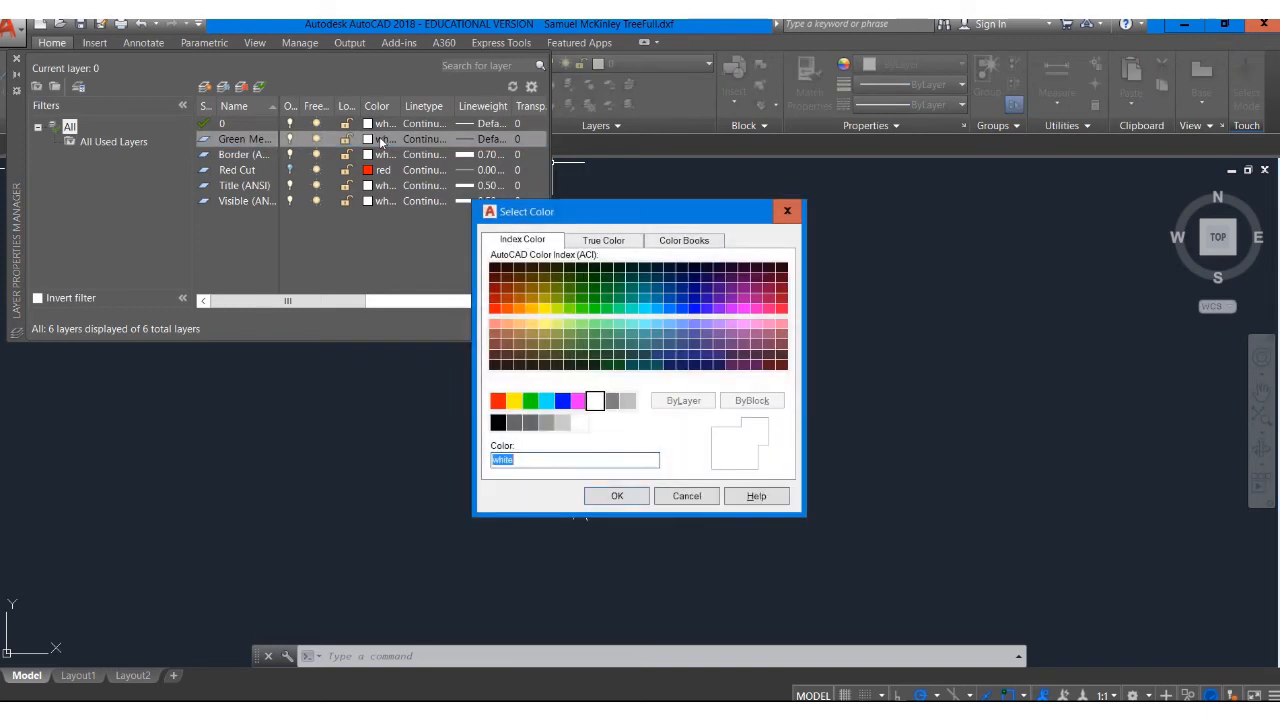
click(530, 400)
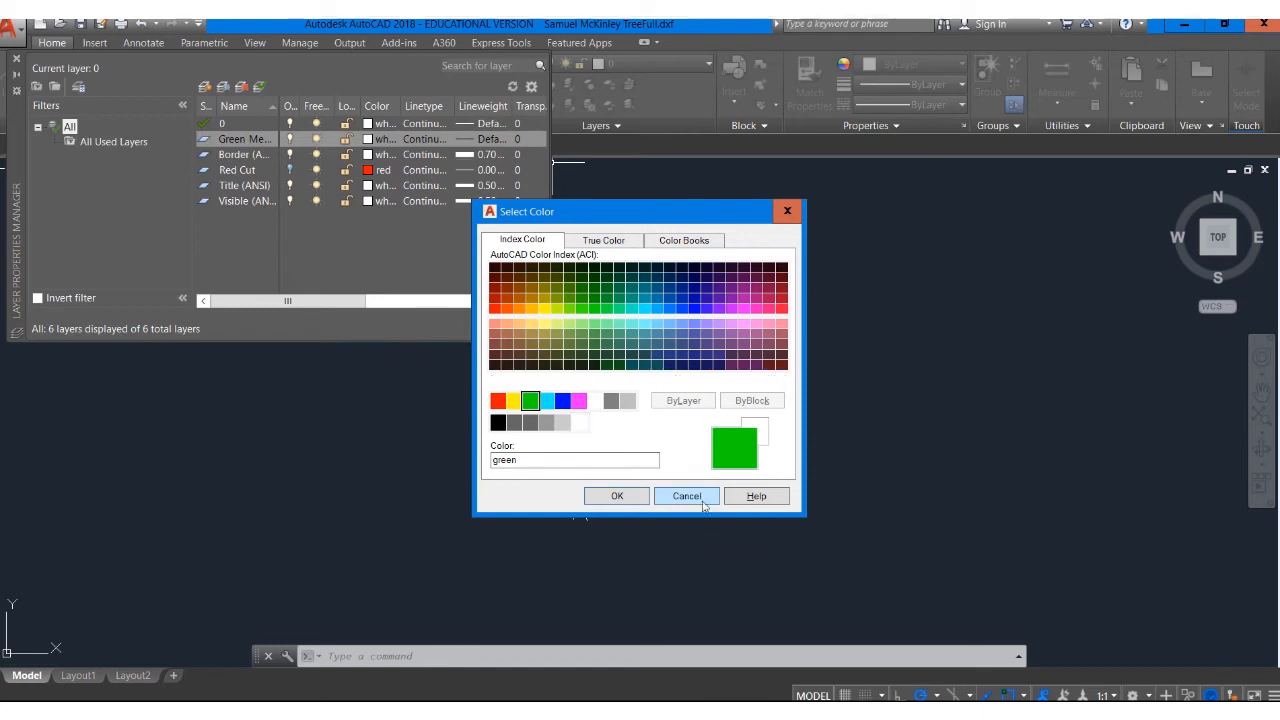
click(617, 497)
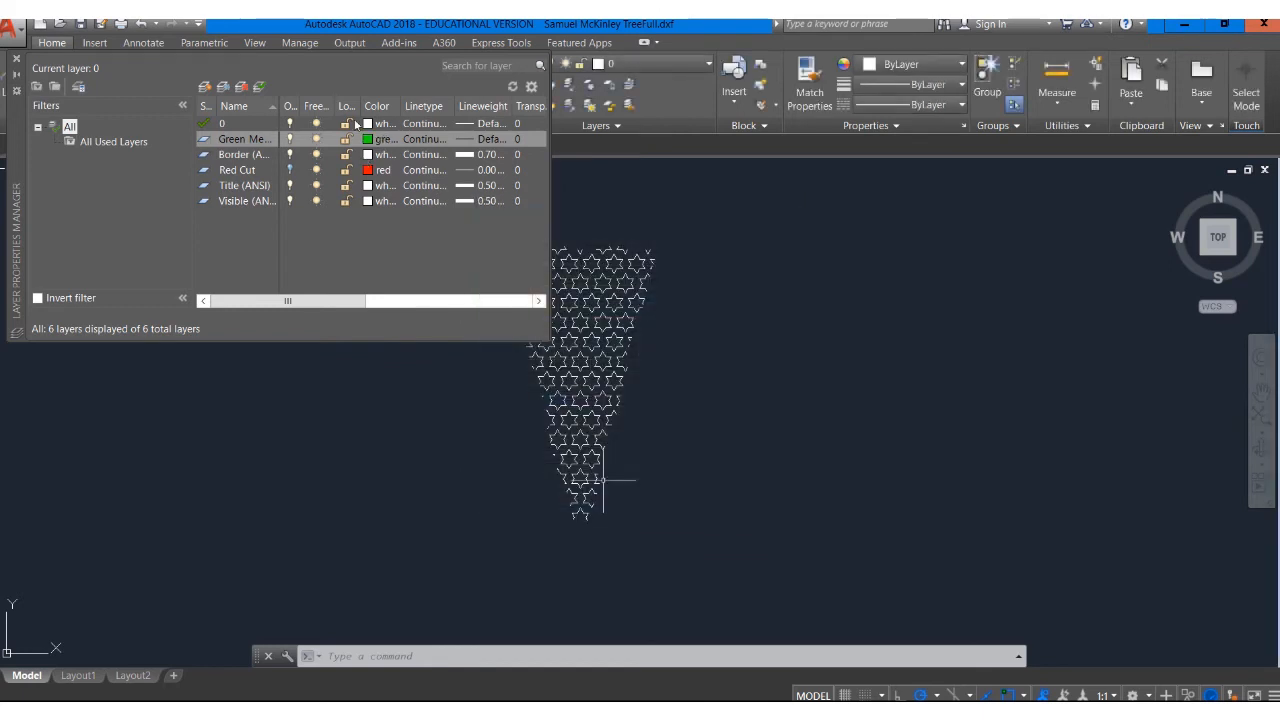
Set the Green Medium layer's lineweight to 0.00 mm and close the layer manager
click(478, 142)
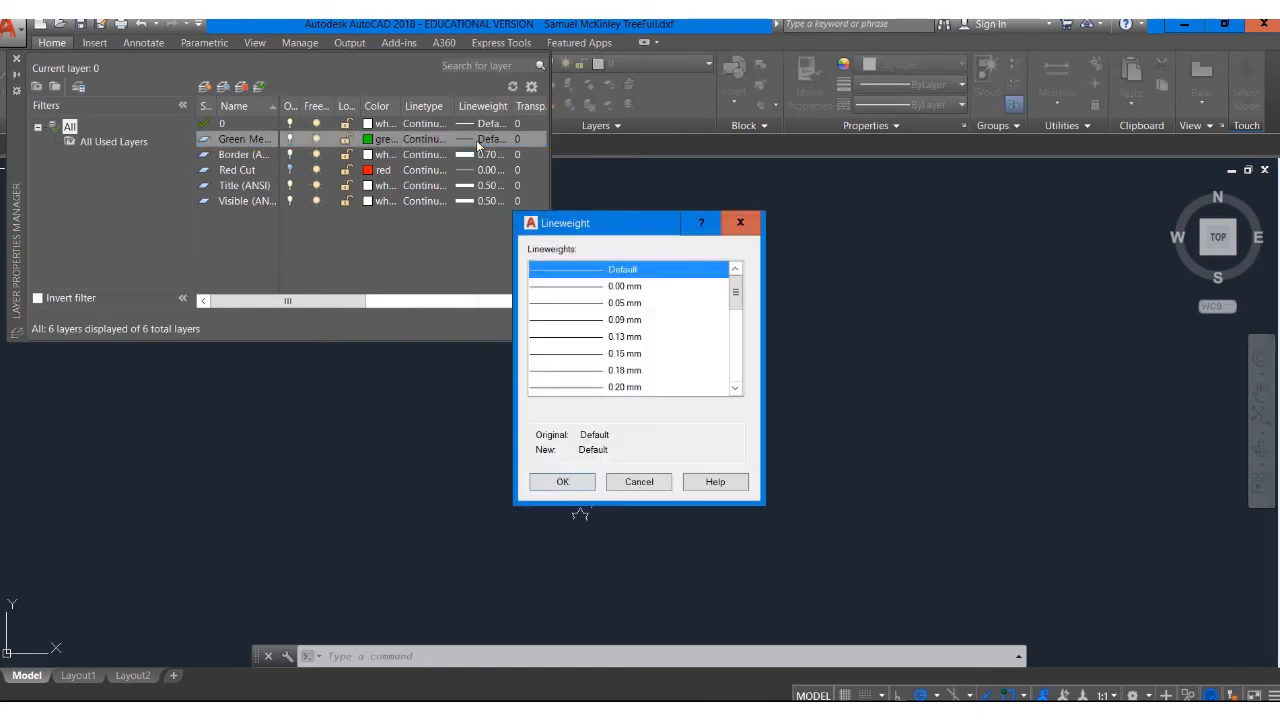
click(630, 288)
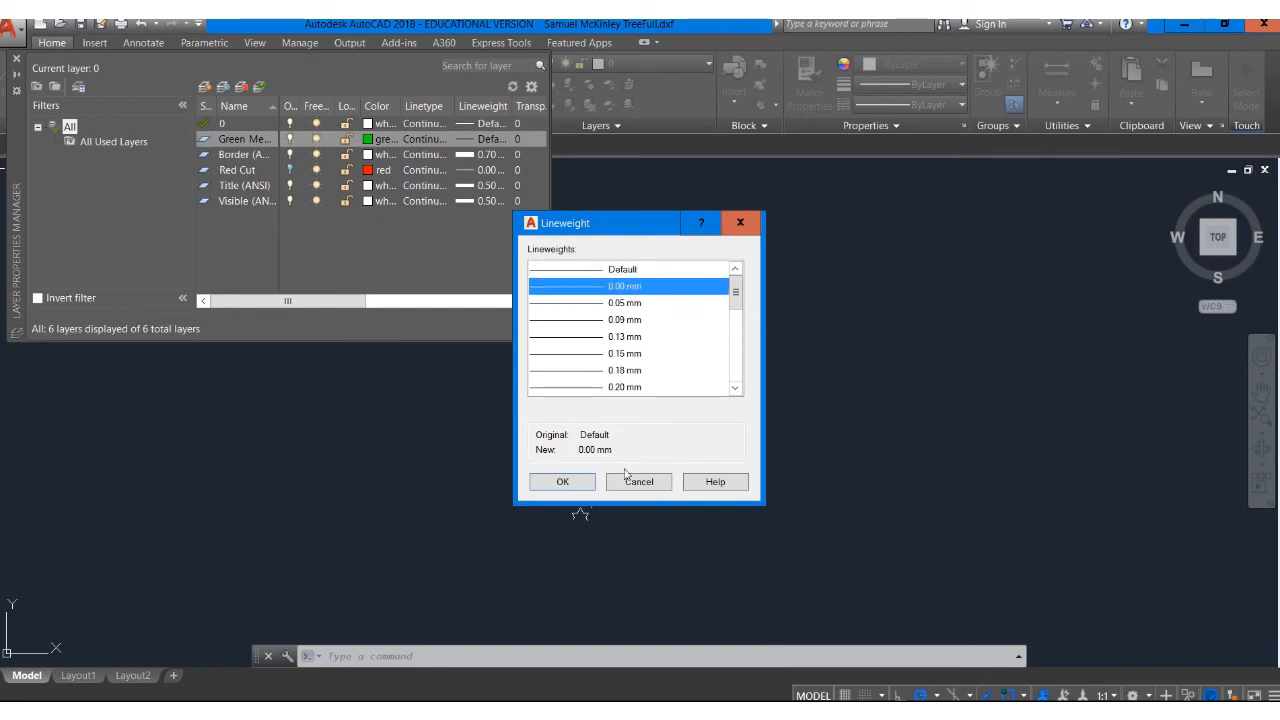
click(562, 483)
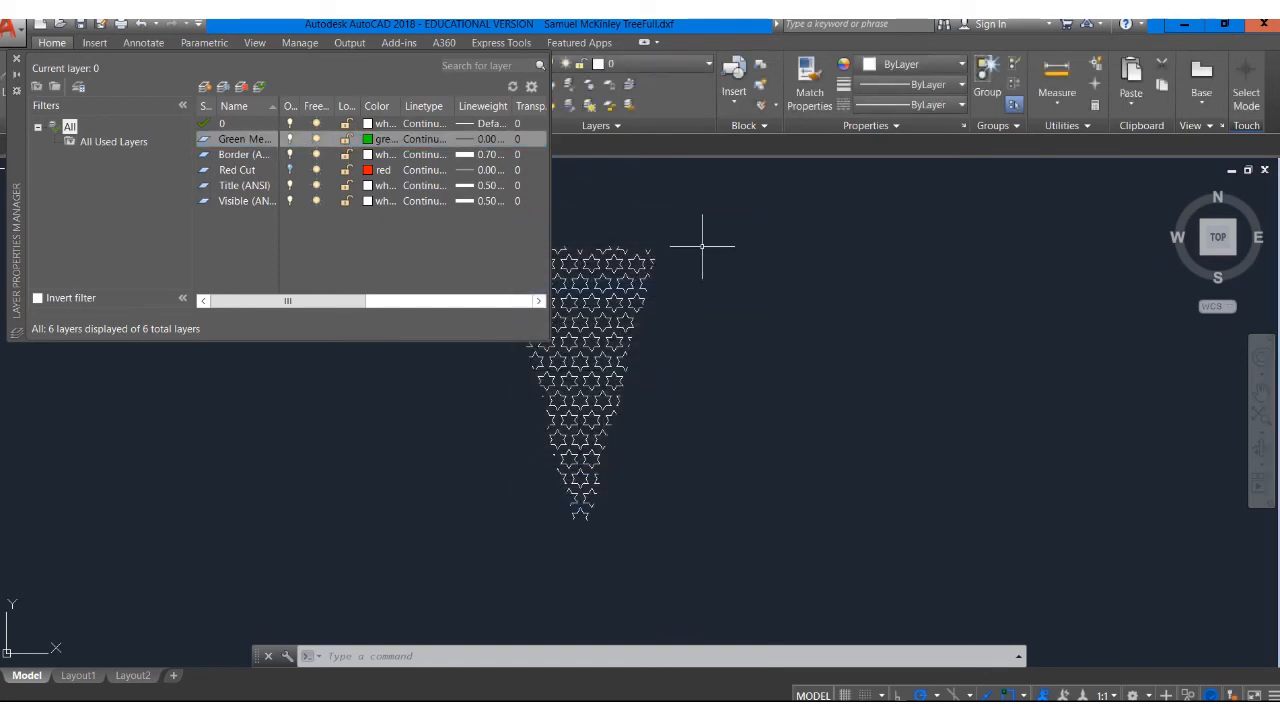
click(16, 59)
Select the star panel and try to move it onto the Green Medium layer
click(476, 214)
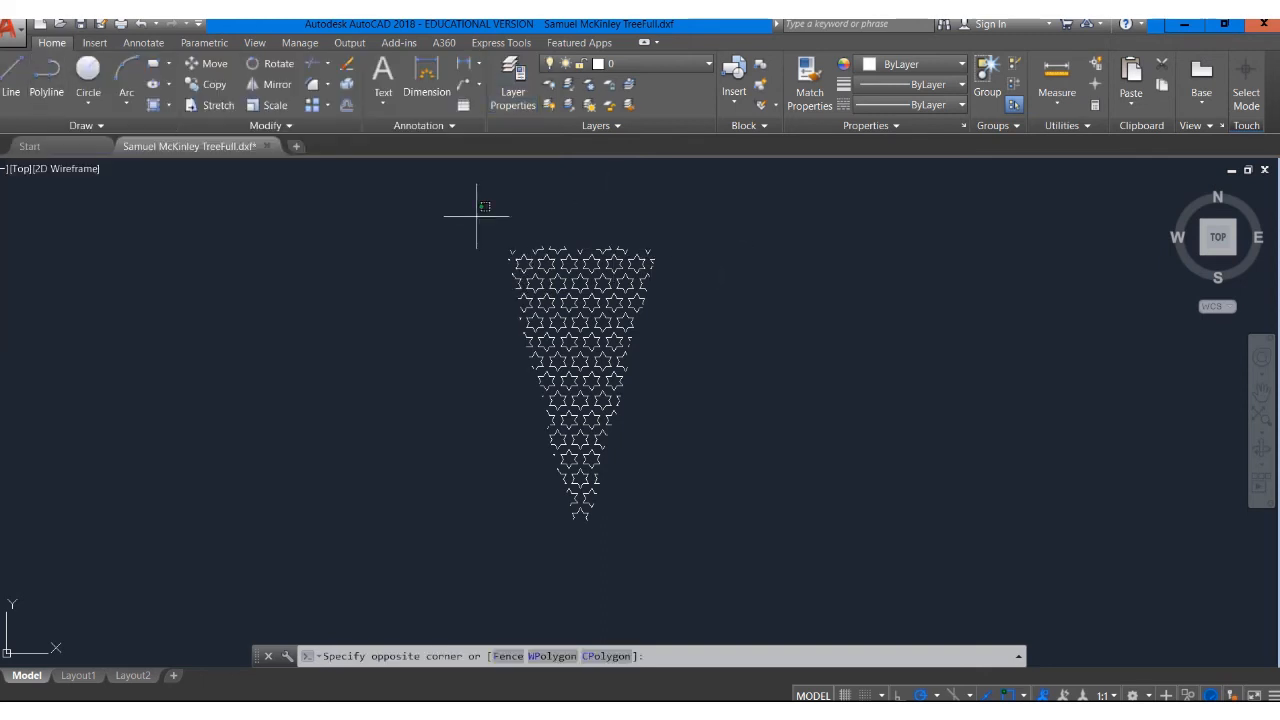
click(729, 583)
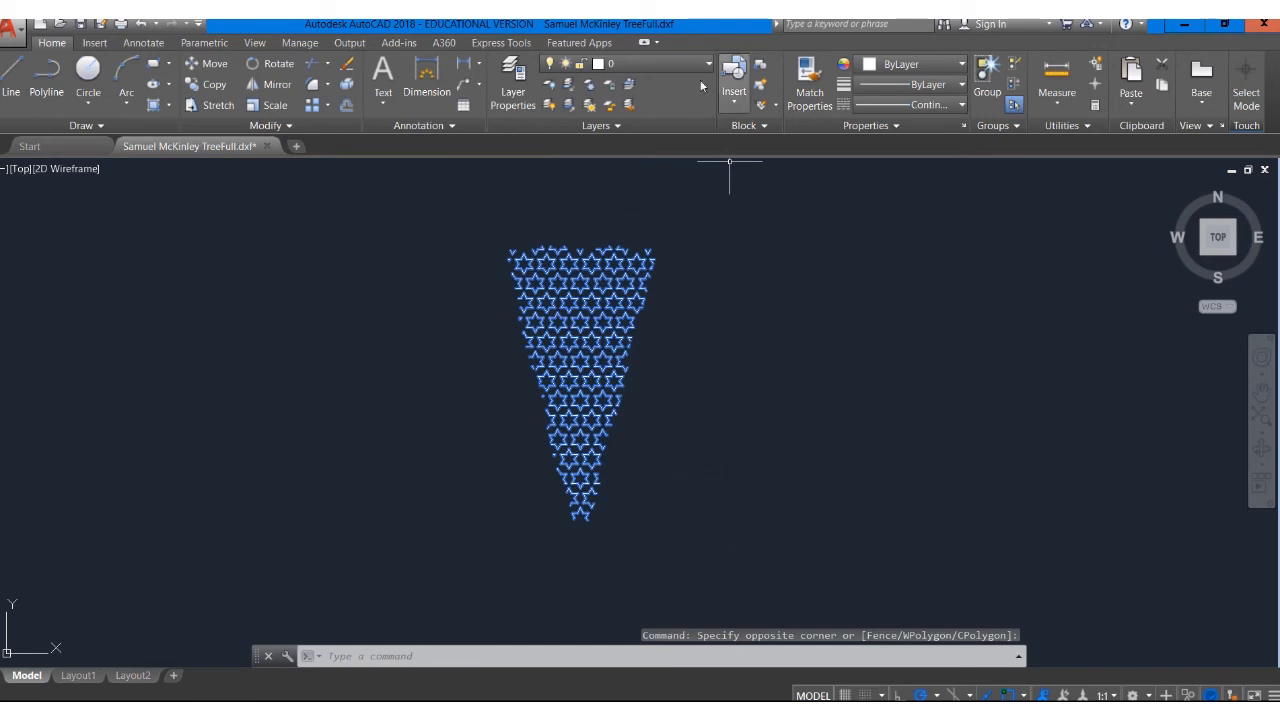
click(665, 63)
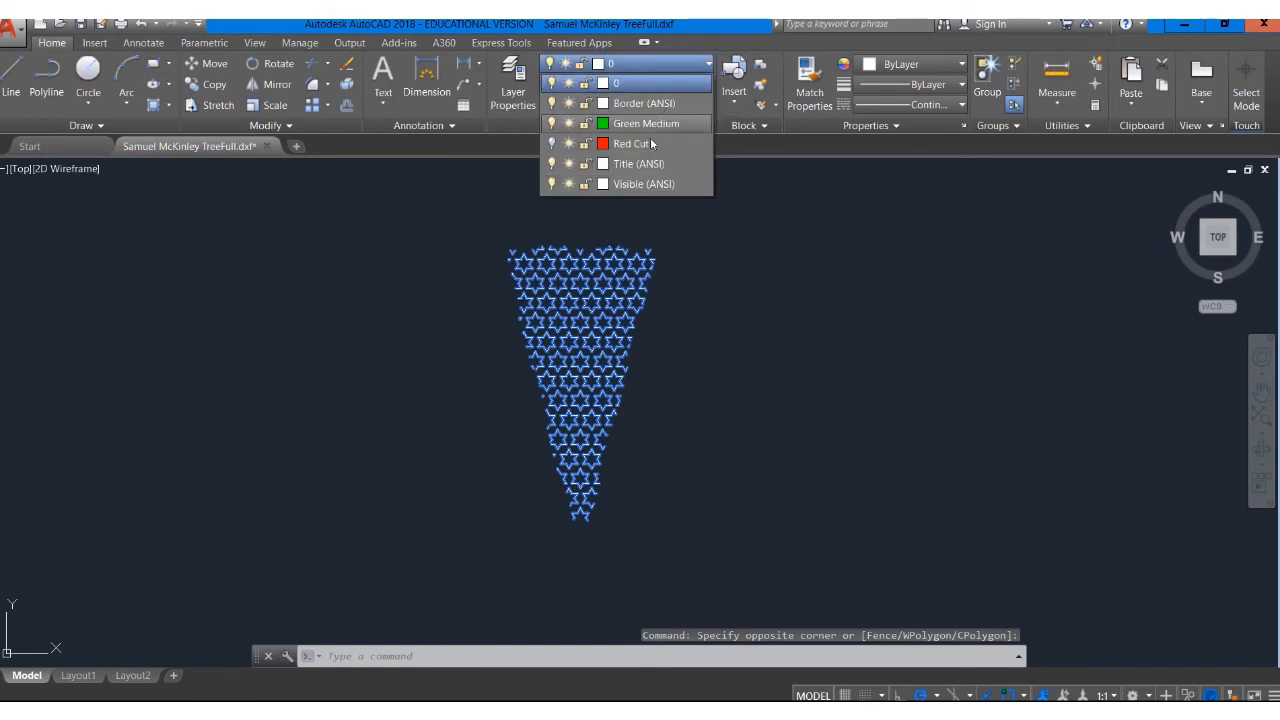
click(552, 124)
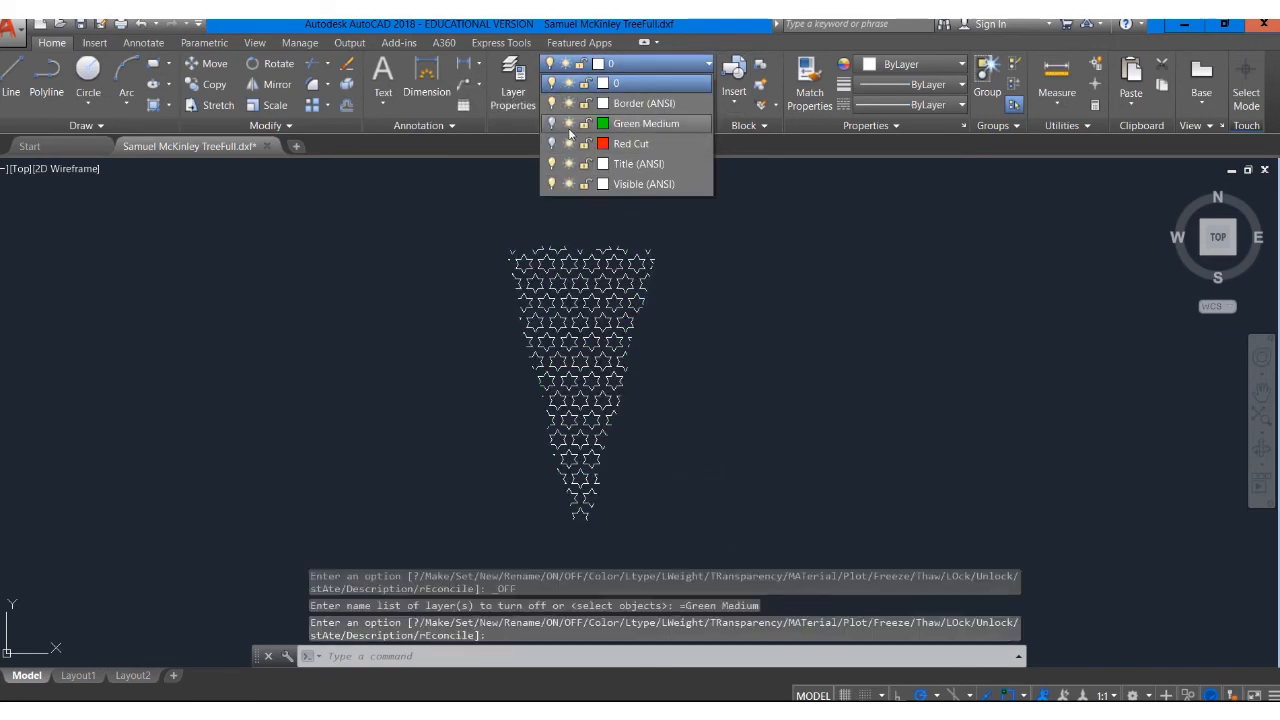
click(552, 123)
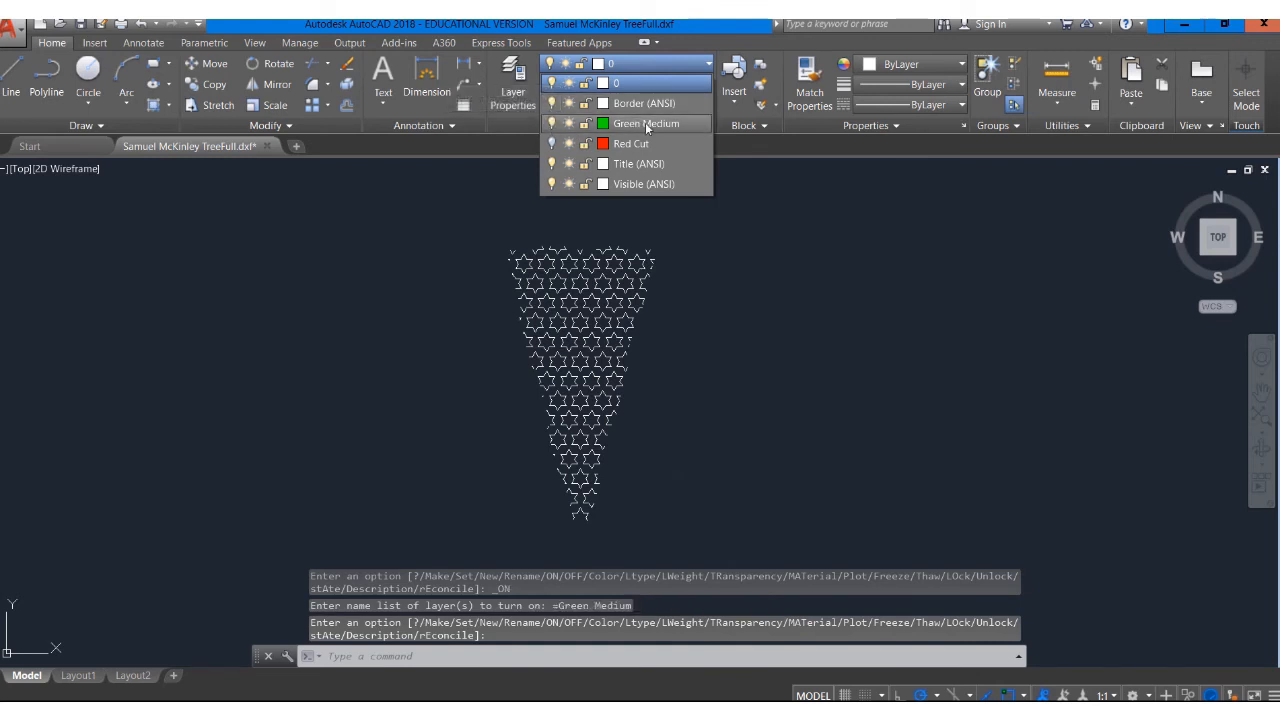
click(646, 123)
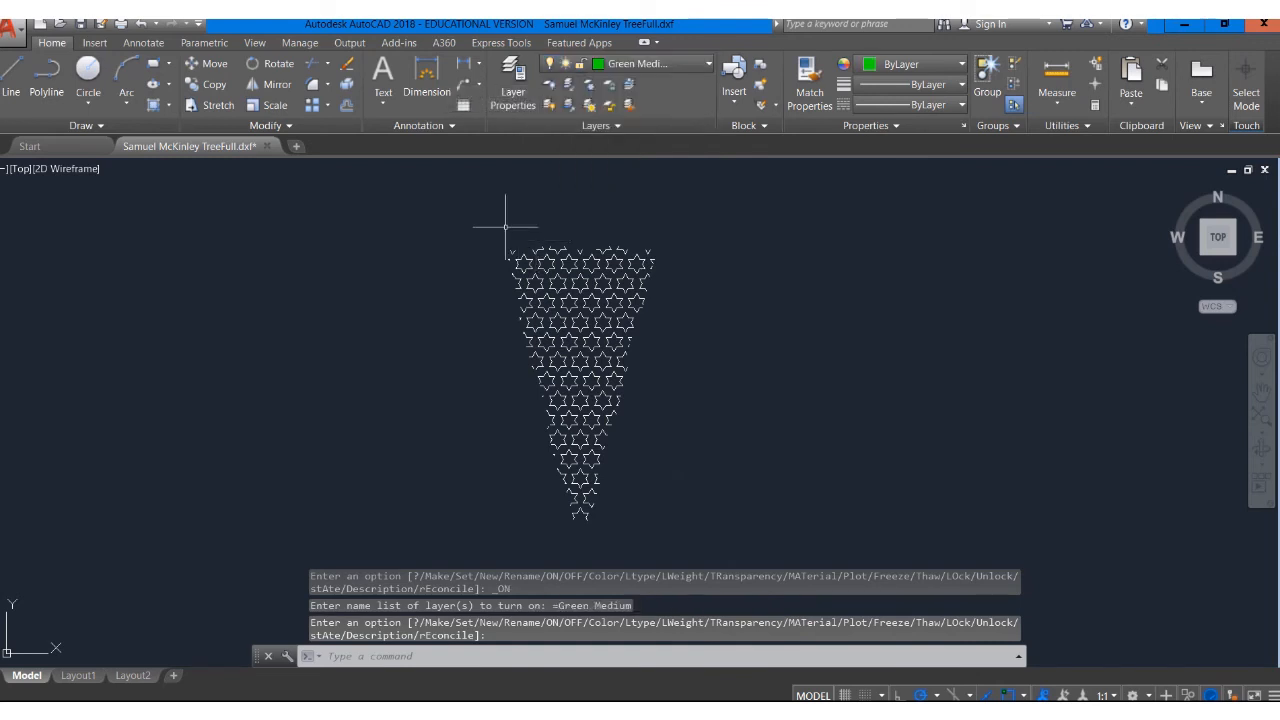
click(600, 212)
key(Escape)
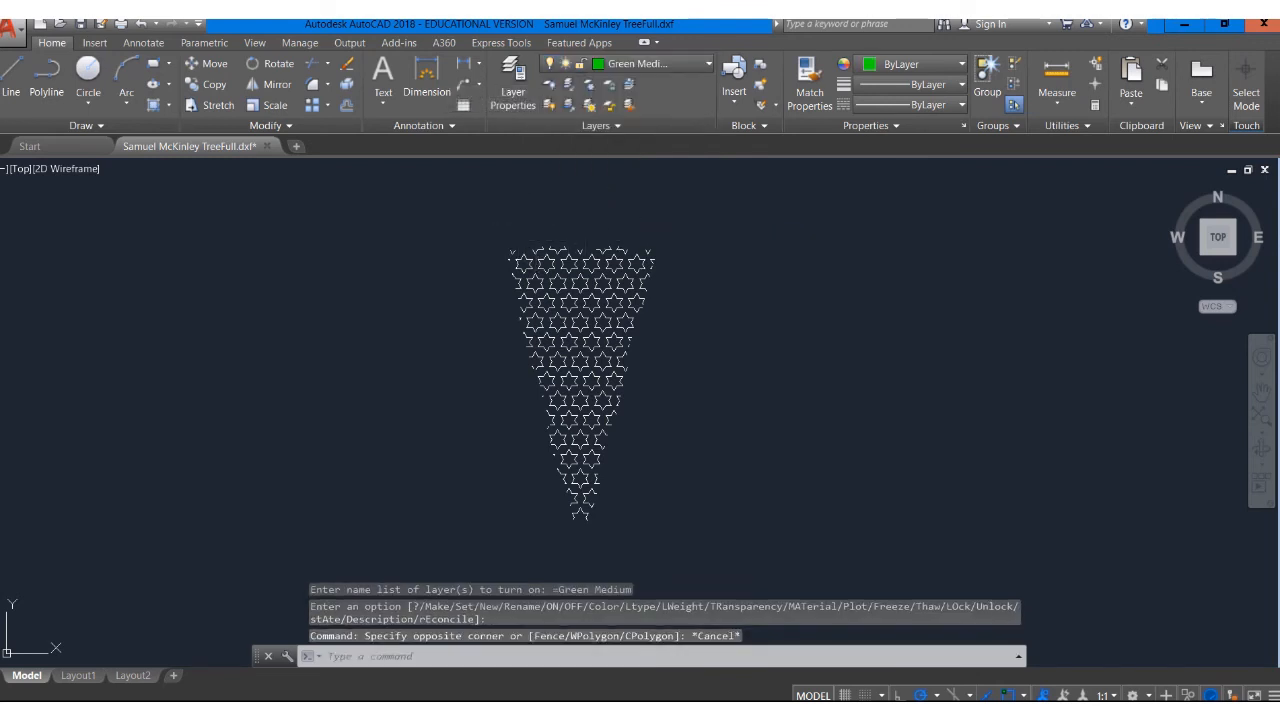
key(Escape)
click(694, 264)
click(634, 286)
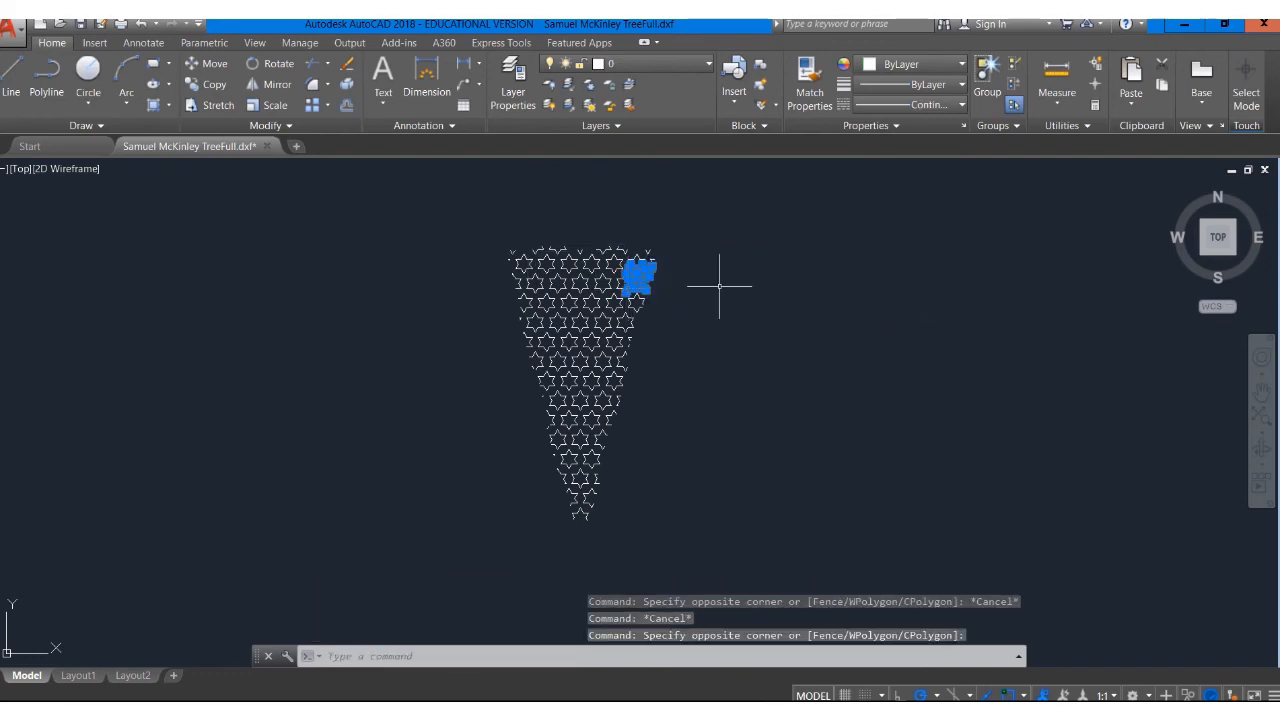
click(726, 287)
click(666, 234)
click(760, 249)
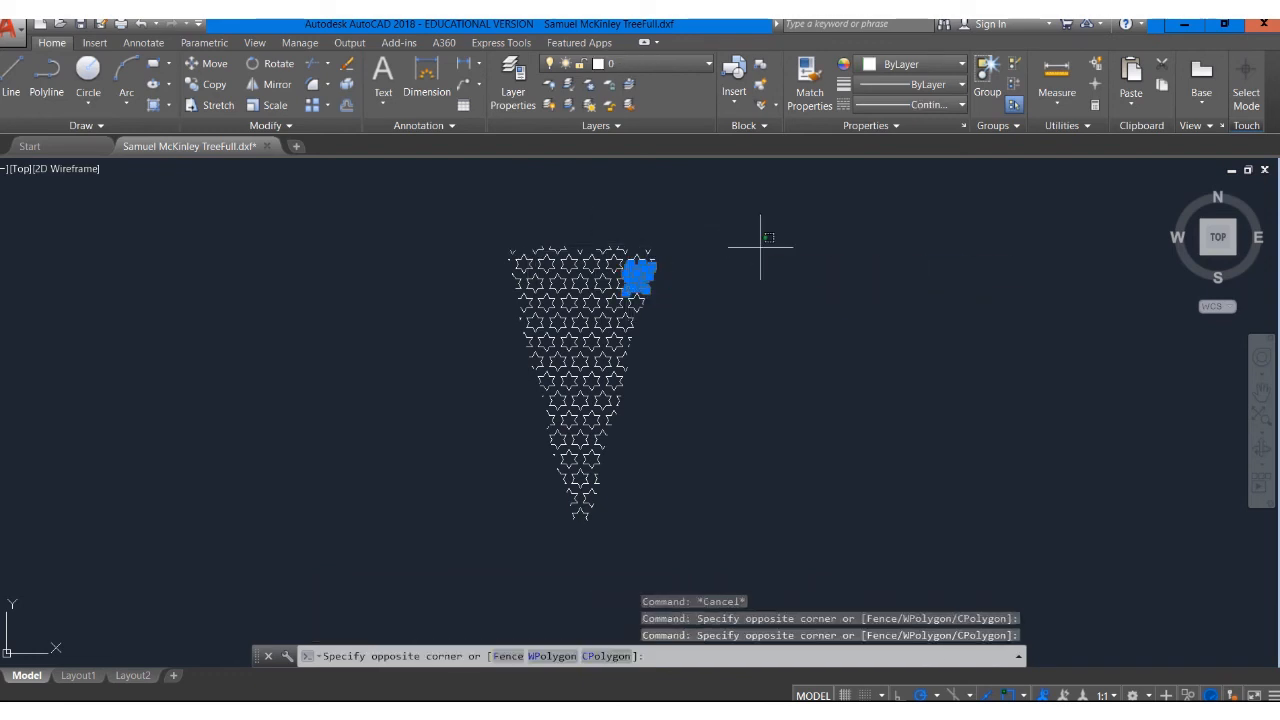
key(Escape)
Select all the star engravings and move them onto the Green Medium layer with their colour set to ByLayer
click(443, 196)
click(750, 518)
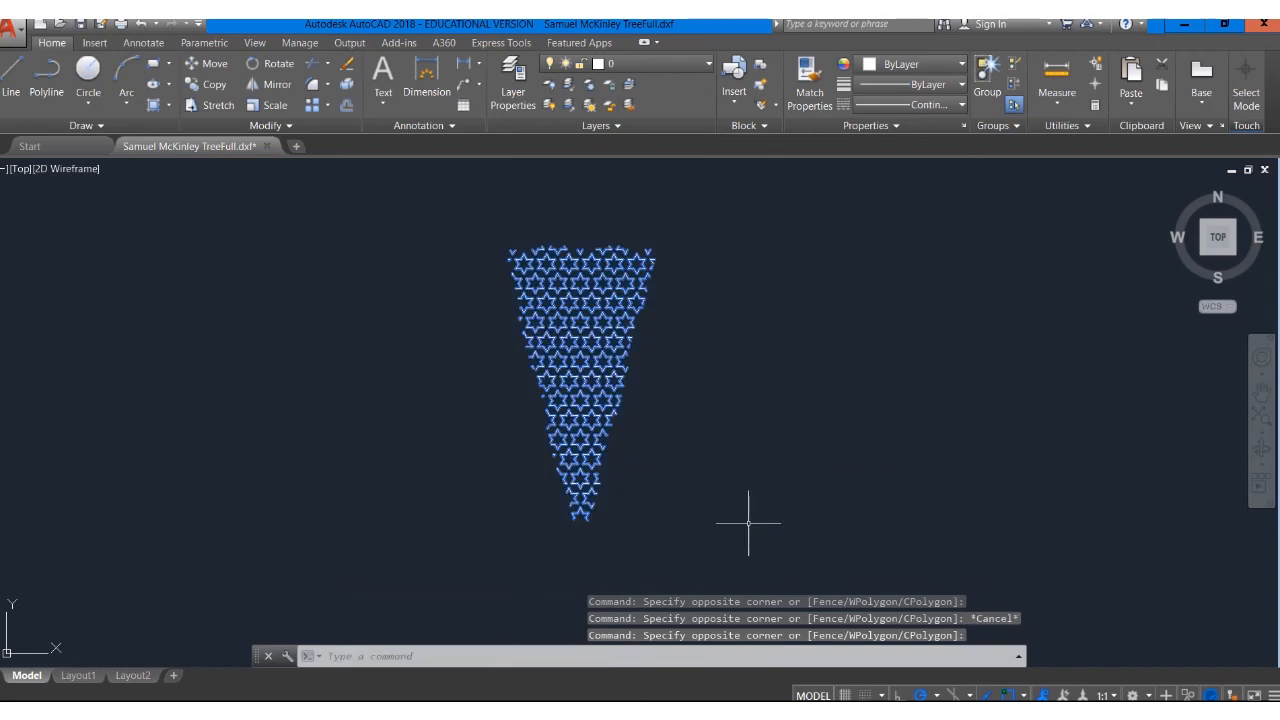
click(888, 64)
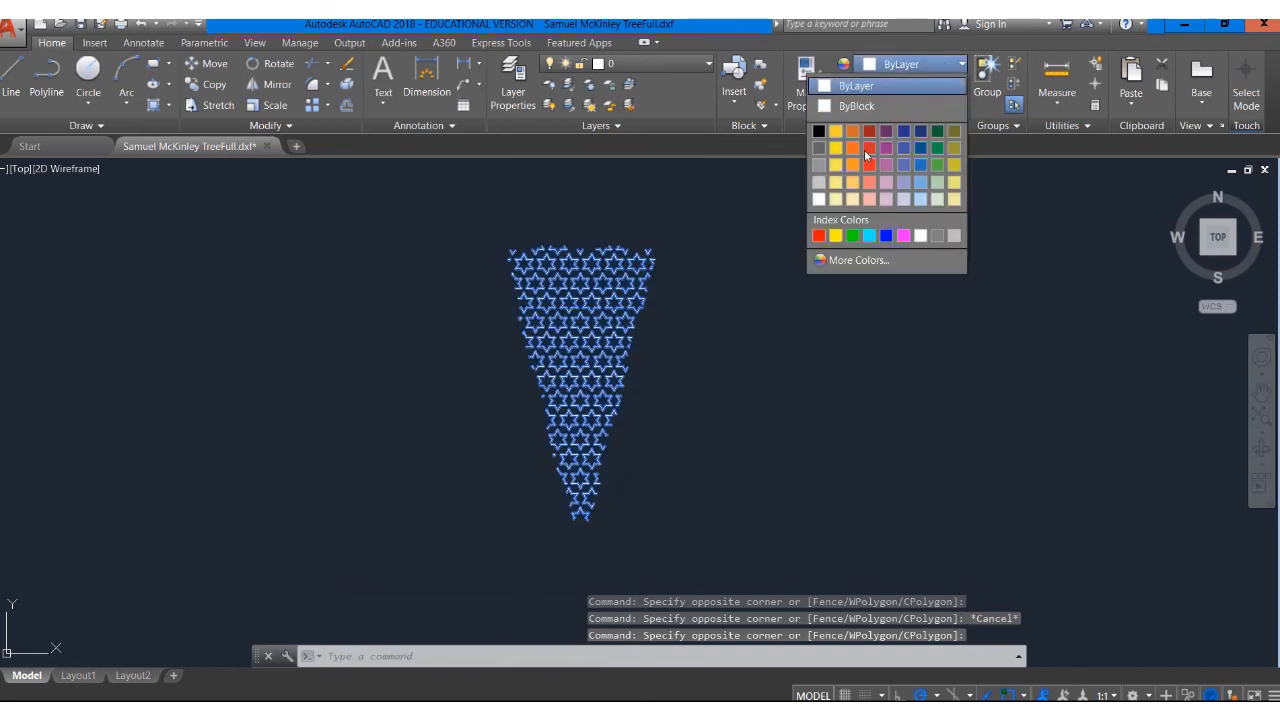
click(877, 86)
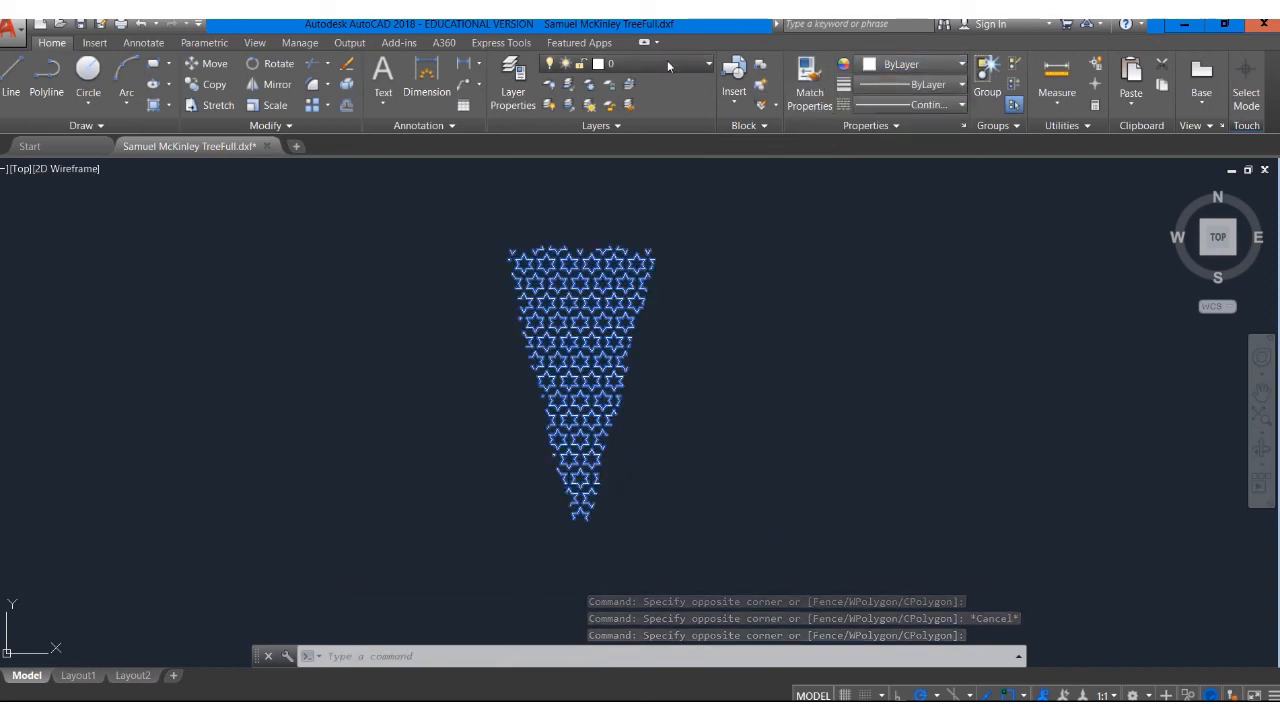
click(667, 61)
click(638, 122)
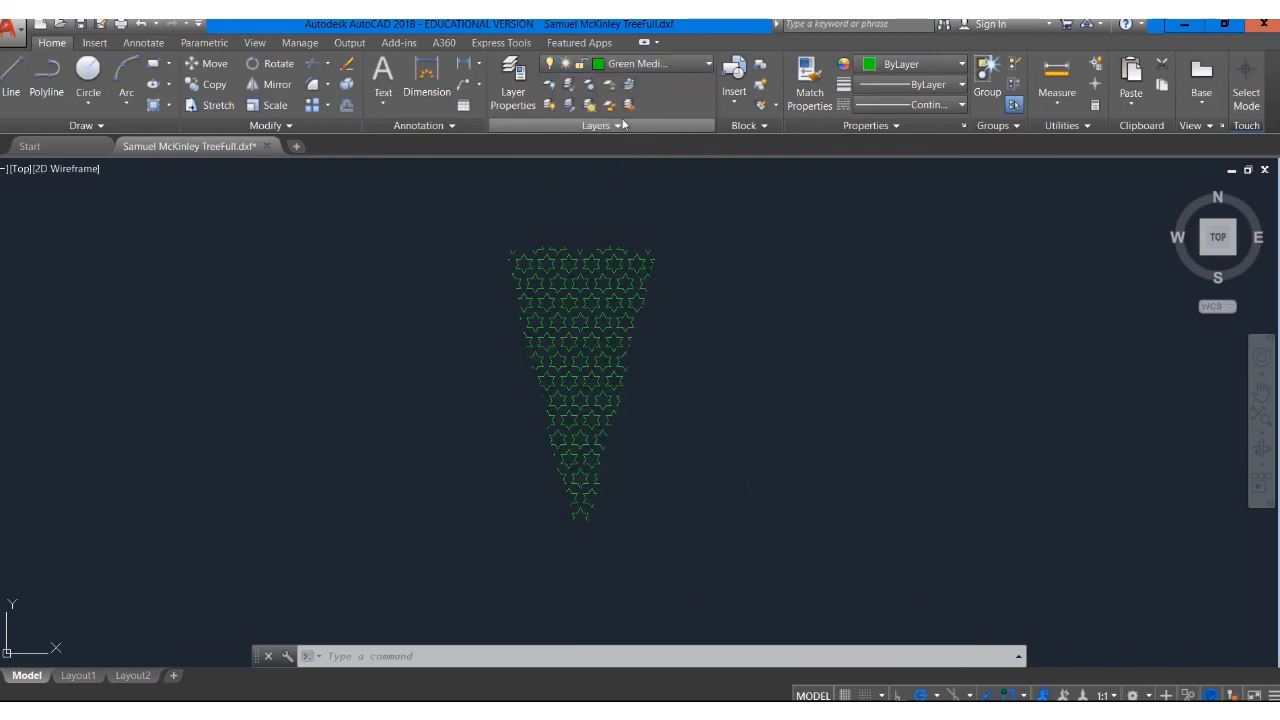
click(928, 62)
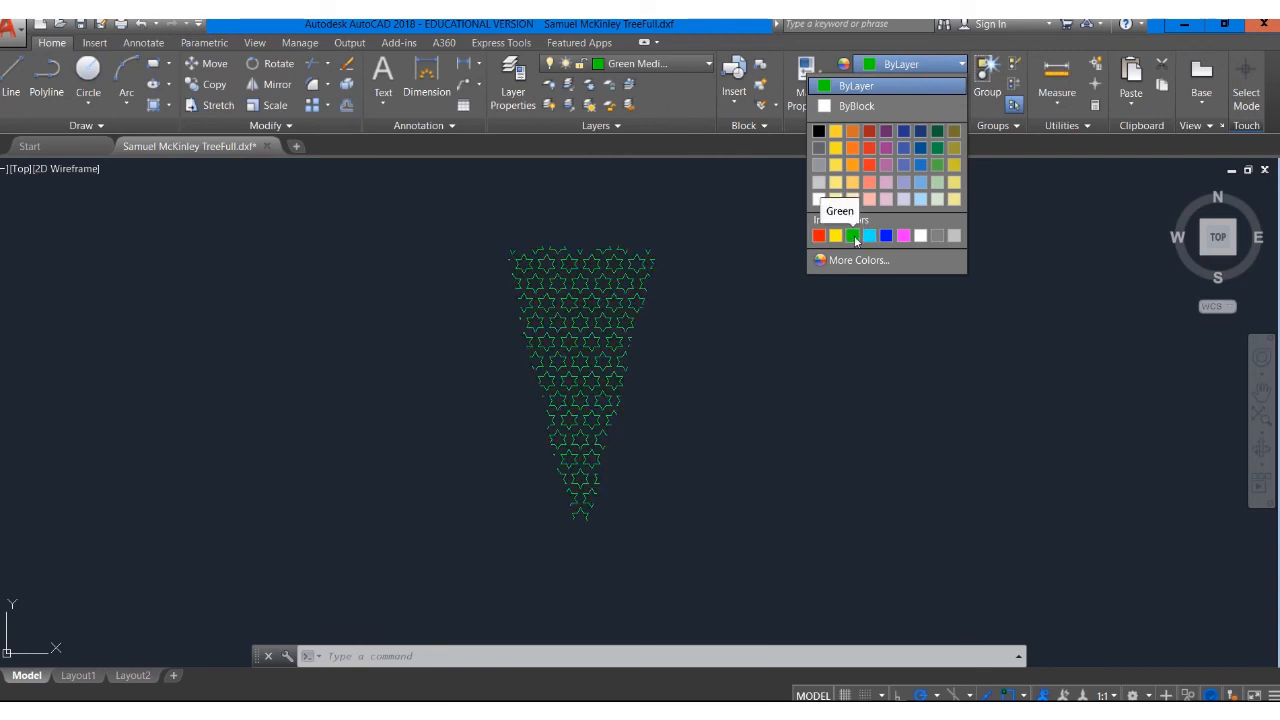
click(875, 87)
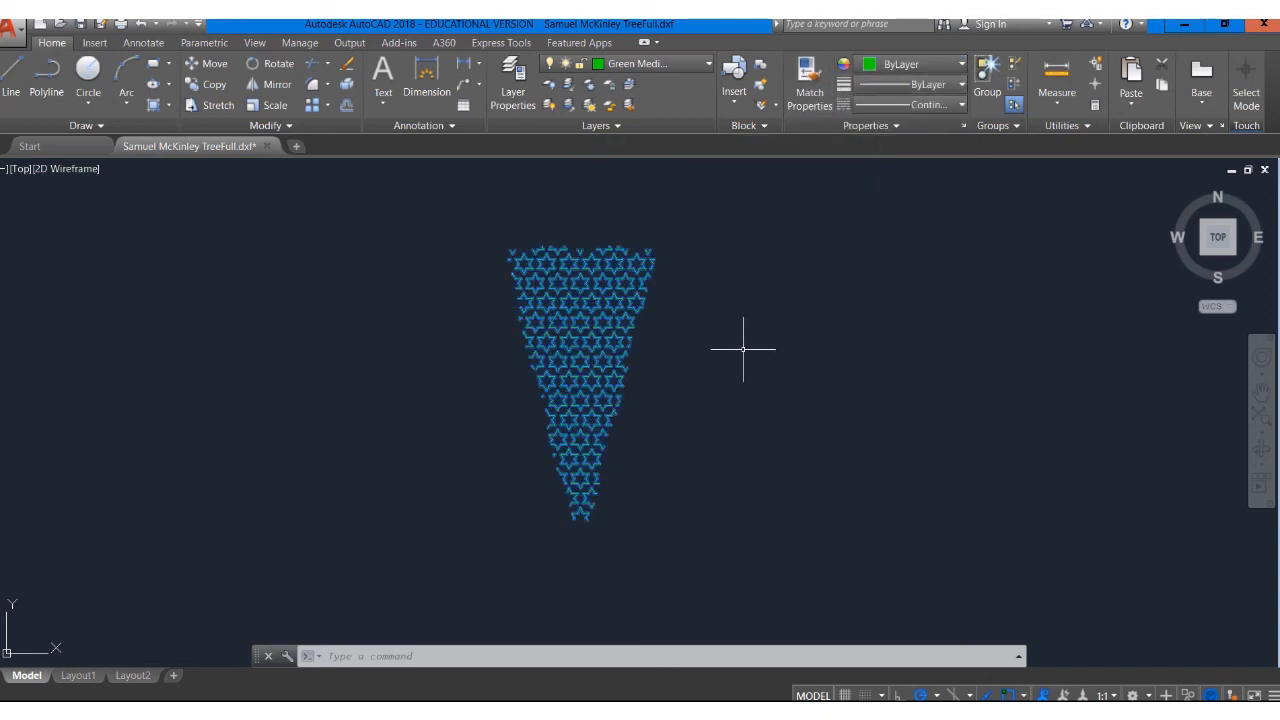
key(Escape)
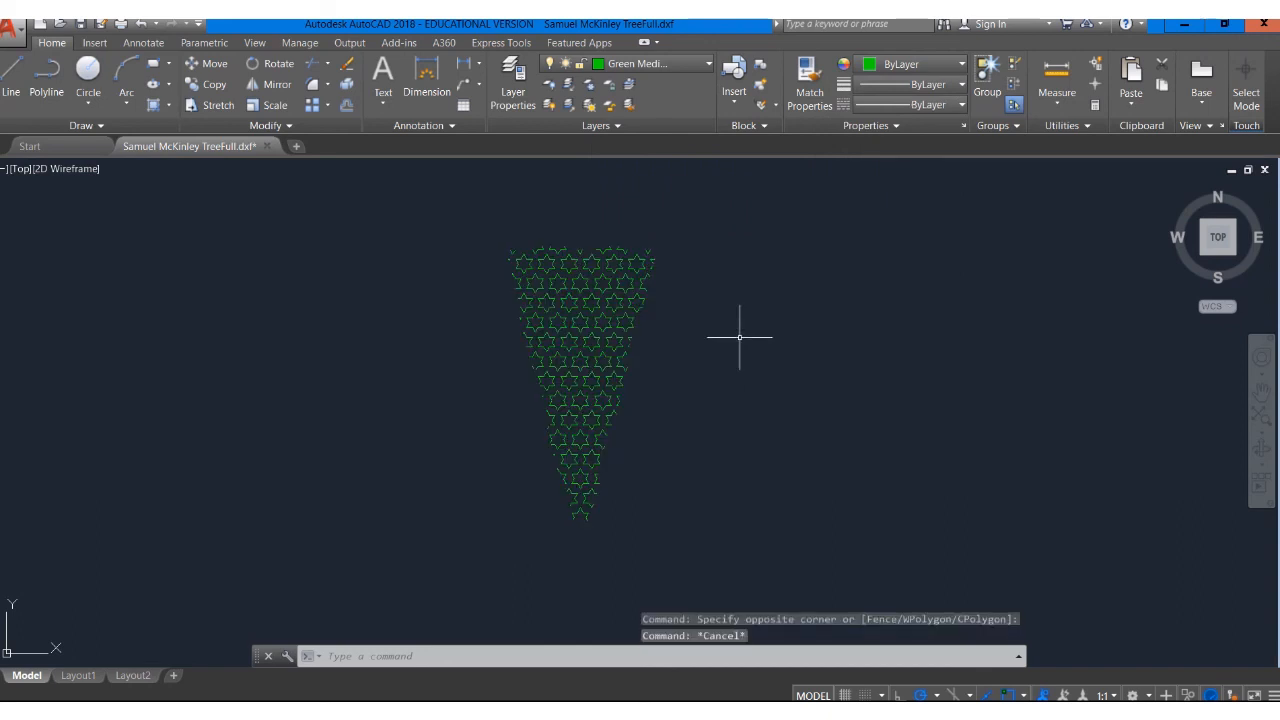
Turn the Red Cut layer back on
click(640, 64)
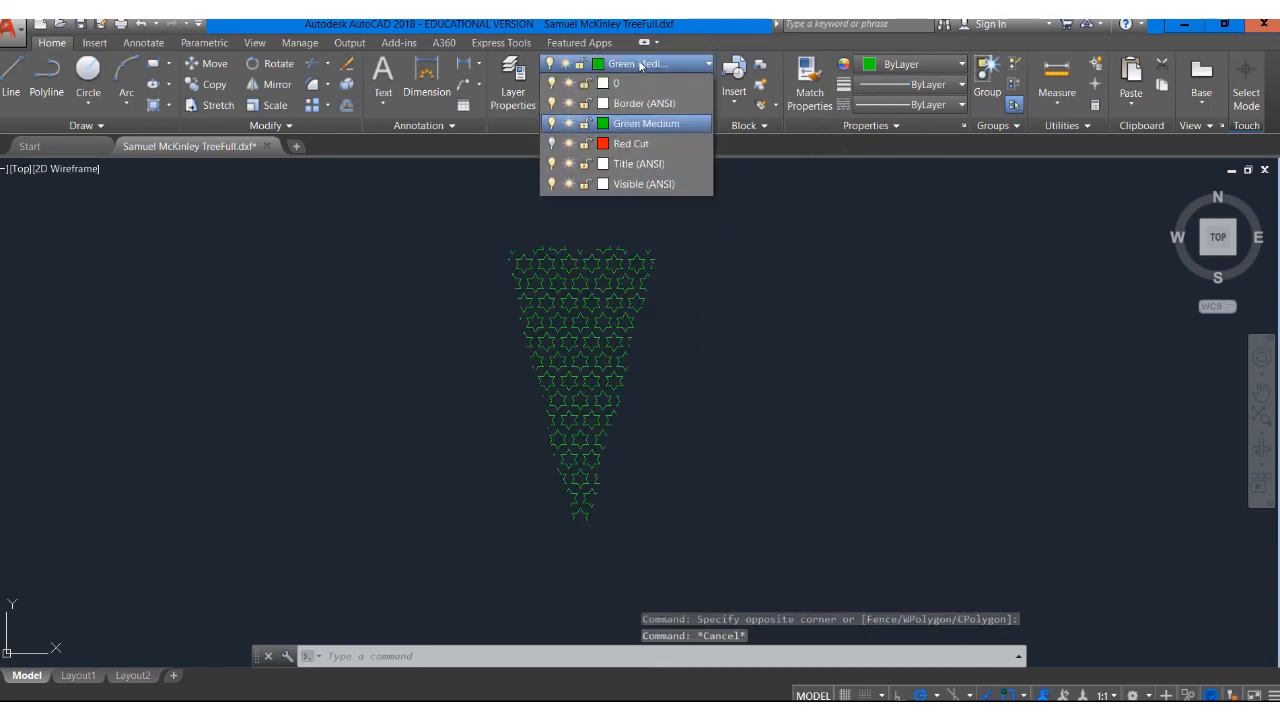
click(551, 143)
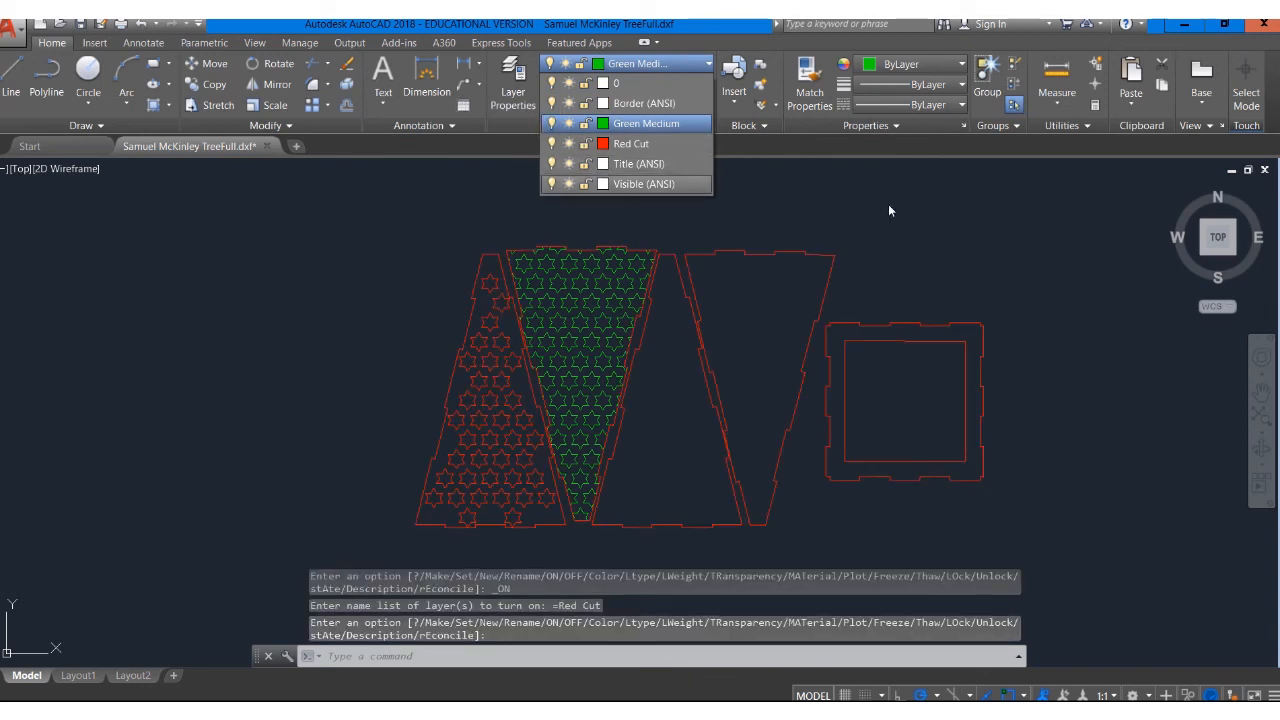
click(842, 229)
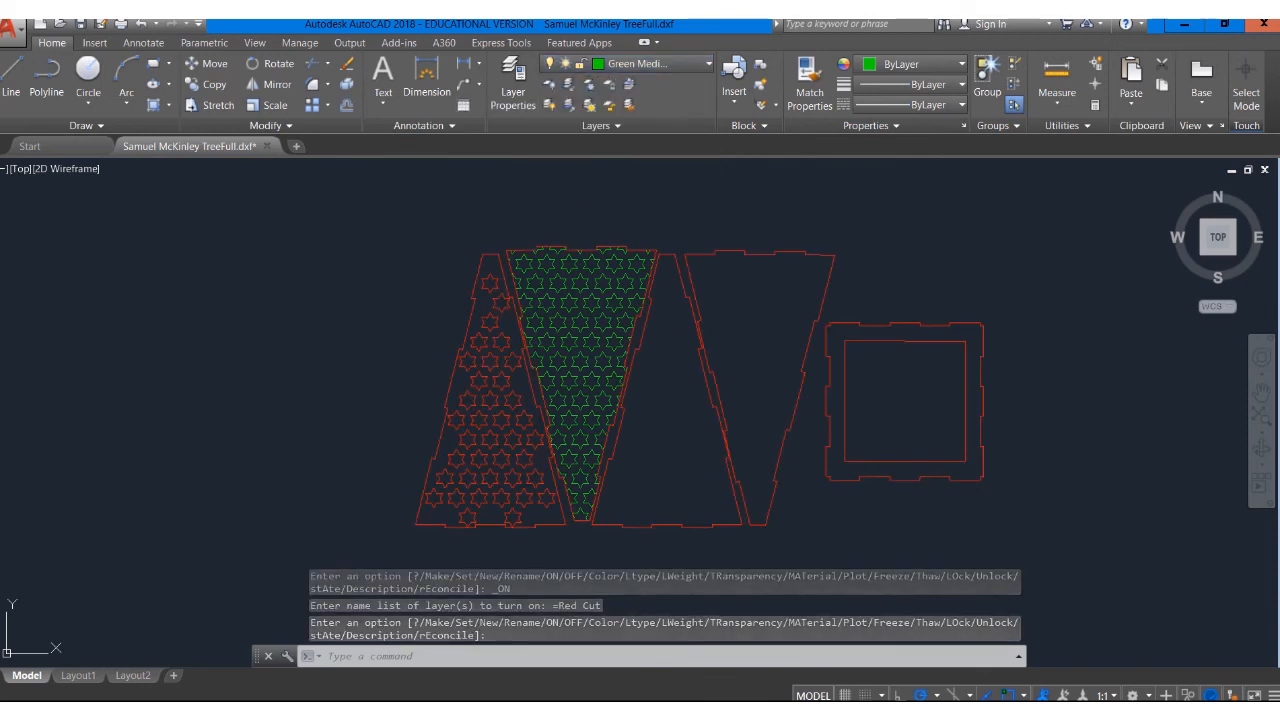